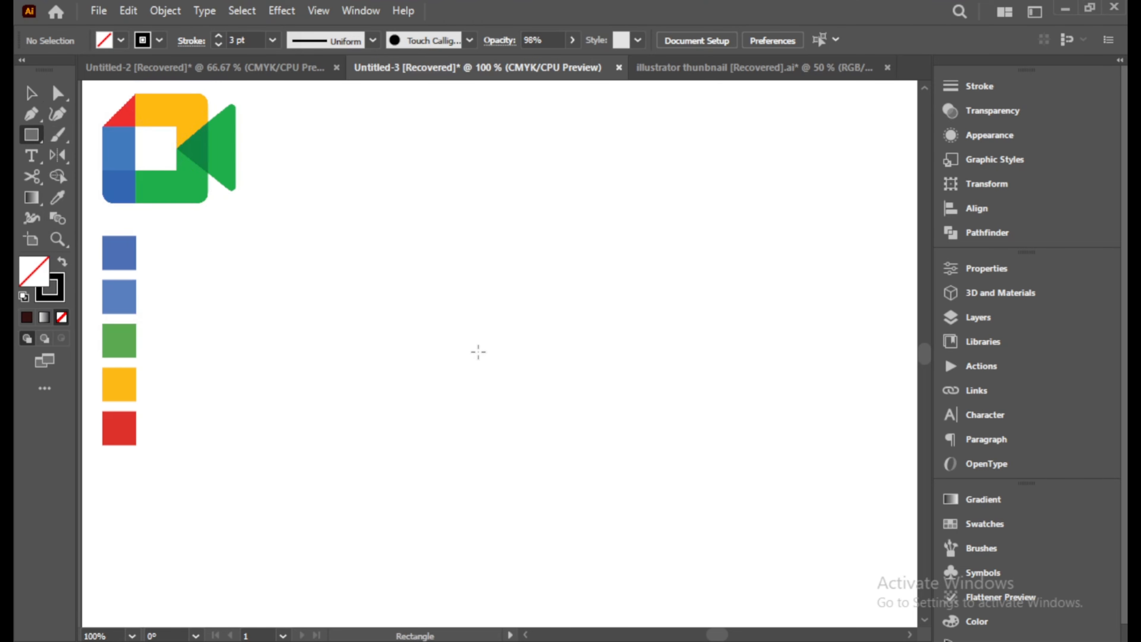
# Draw a large square outward from its center in the middle of the artboard with the Rectangle tool
pyautogui.moveTo(478, 352); pyautogui.dragTo(563, 515)
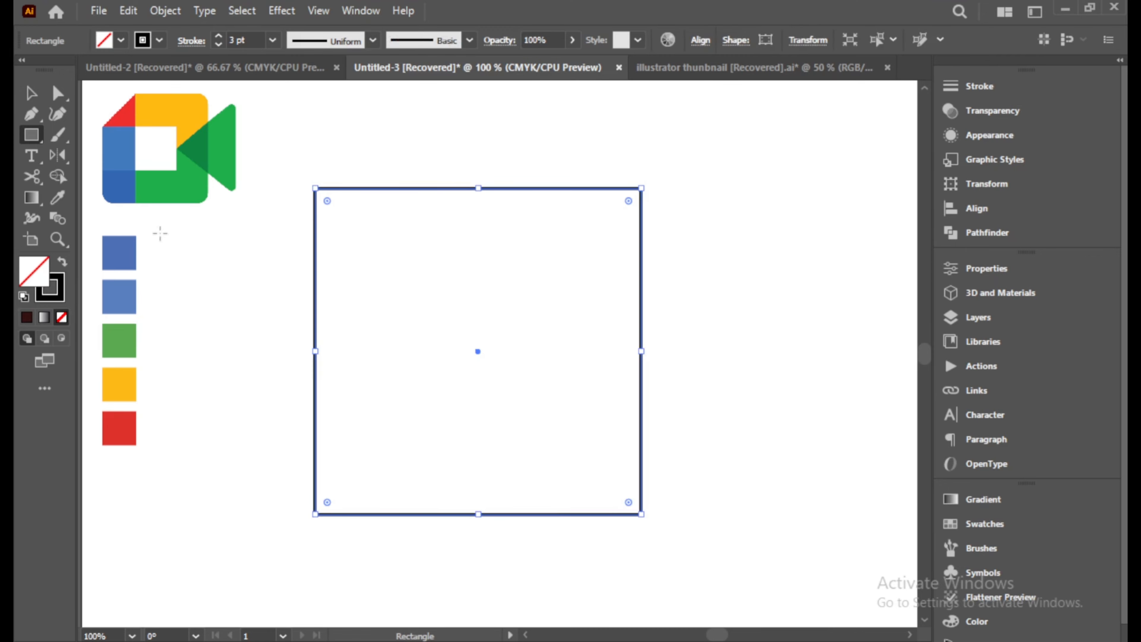
pyautogui.click(31, 93)
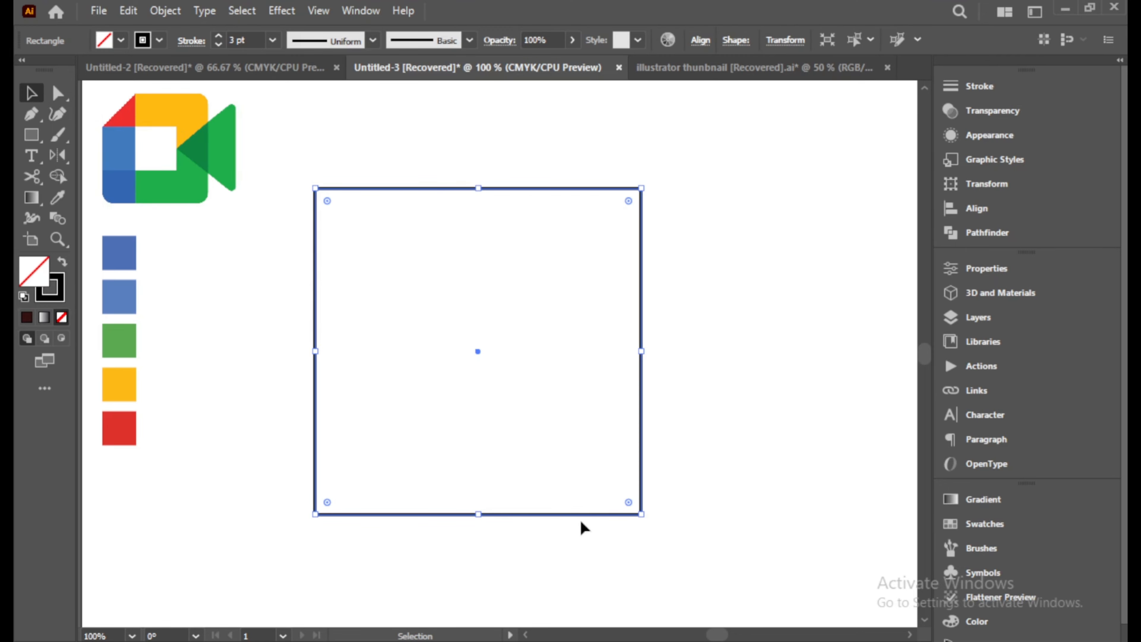
pyautogui.press('a')
pyautogui.press('v')
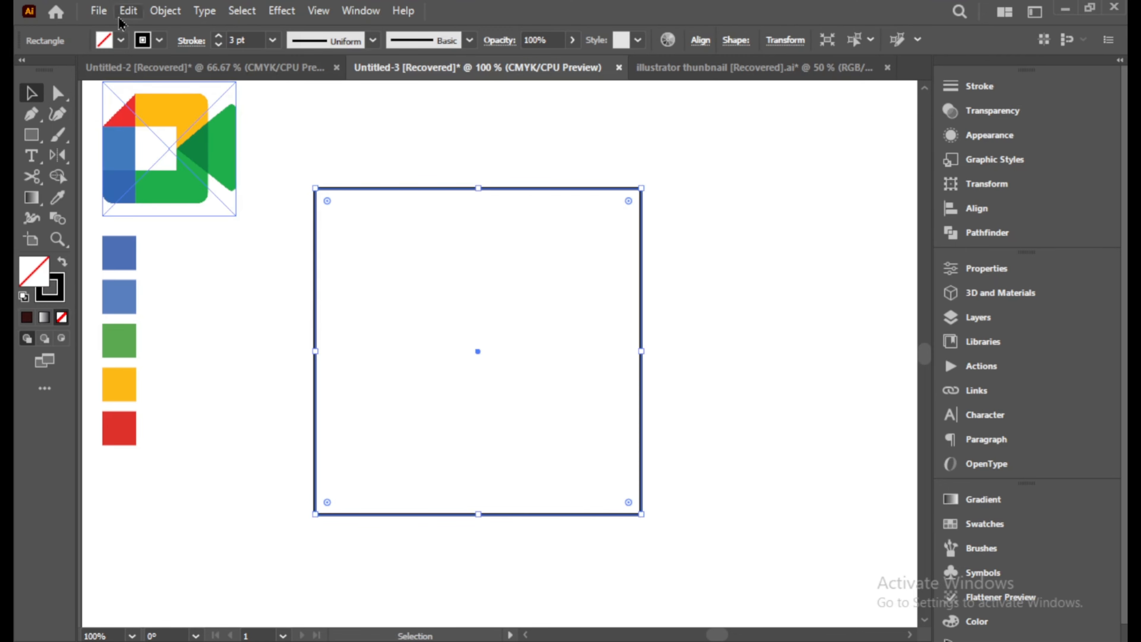
# Copy the square, paste it in front, and scale the copy about its center to roughly a third of the outer square's width
pyautogui.click(128, 11)
pyautogui.click(152, 96)
pyautogui.click(126, 13)
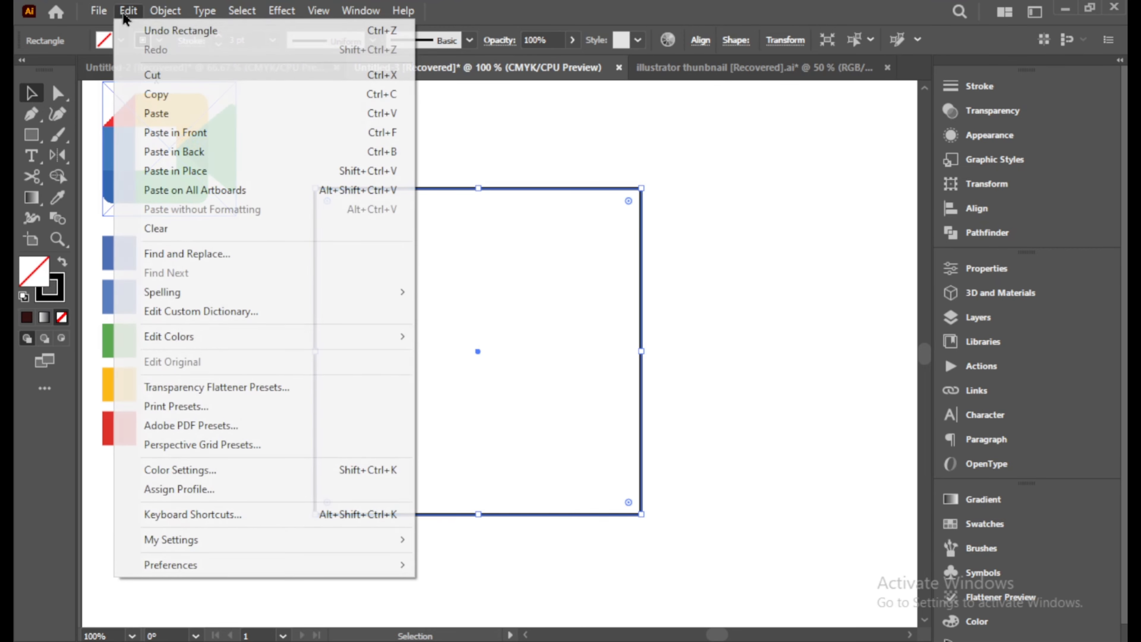
pyautogui.click(177, 134)
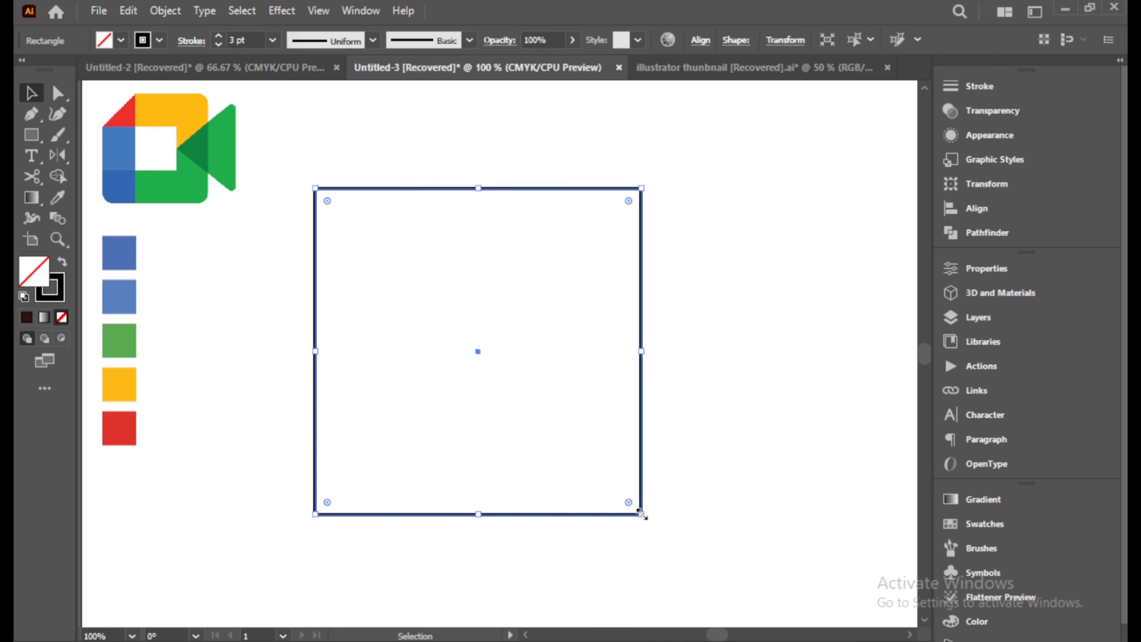
pyautogui.moveTo(642, 514); pyautogui.dragTo(564, 415)
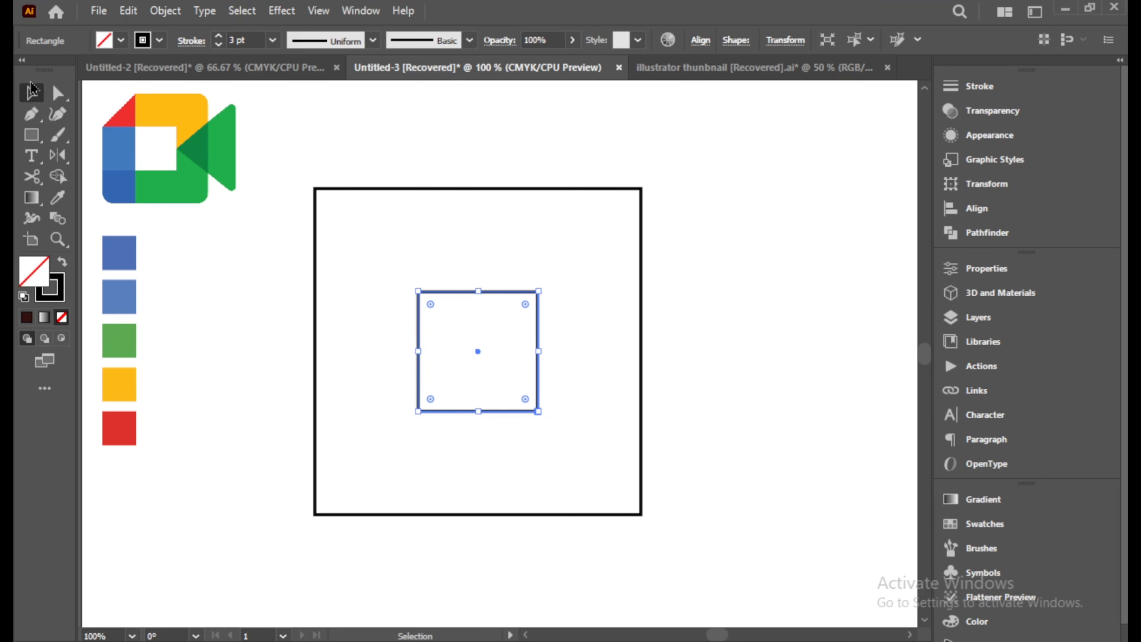
pyautogui.click(524, 172)
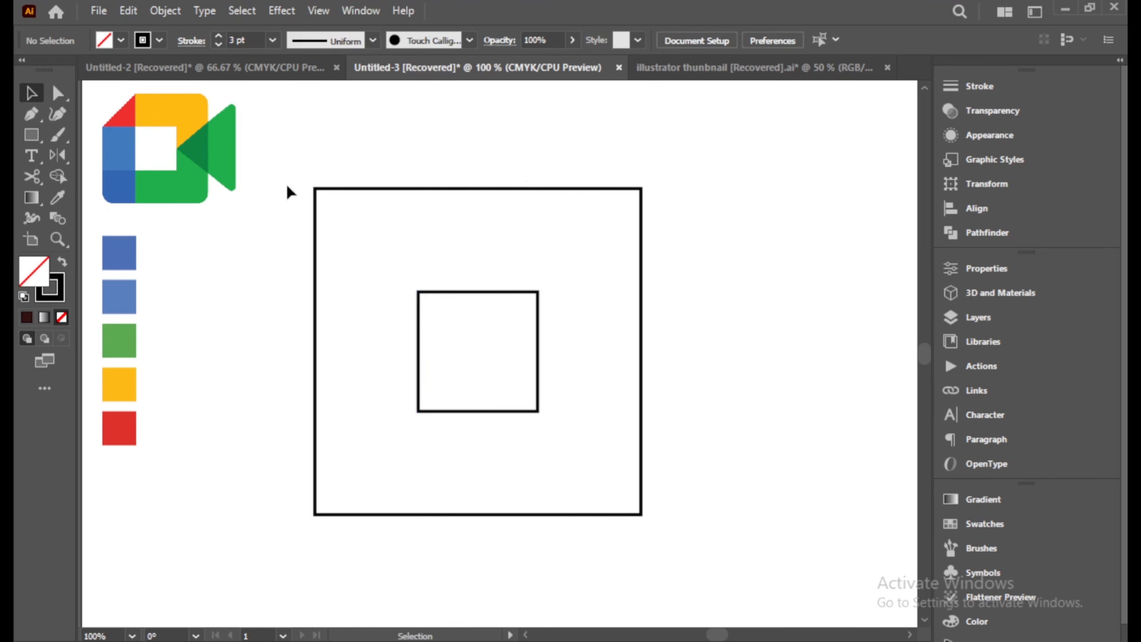
# Draw a triangle over the large square's right side with the Polygon tool and rotate it 90° so its tip points left
pyautogui.click(38, 138)
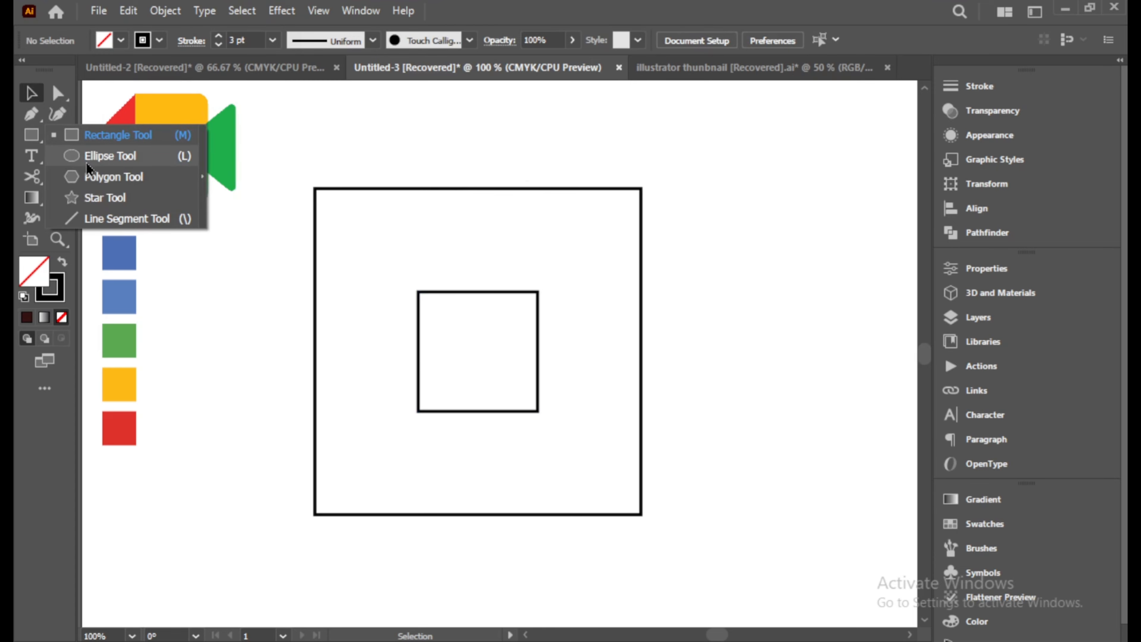
pyautogui.click(96, 175)
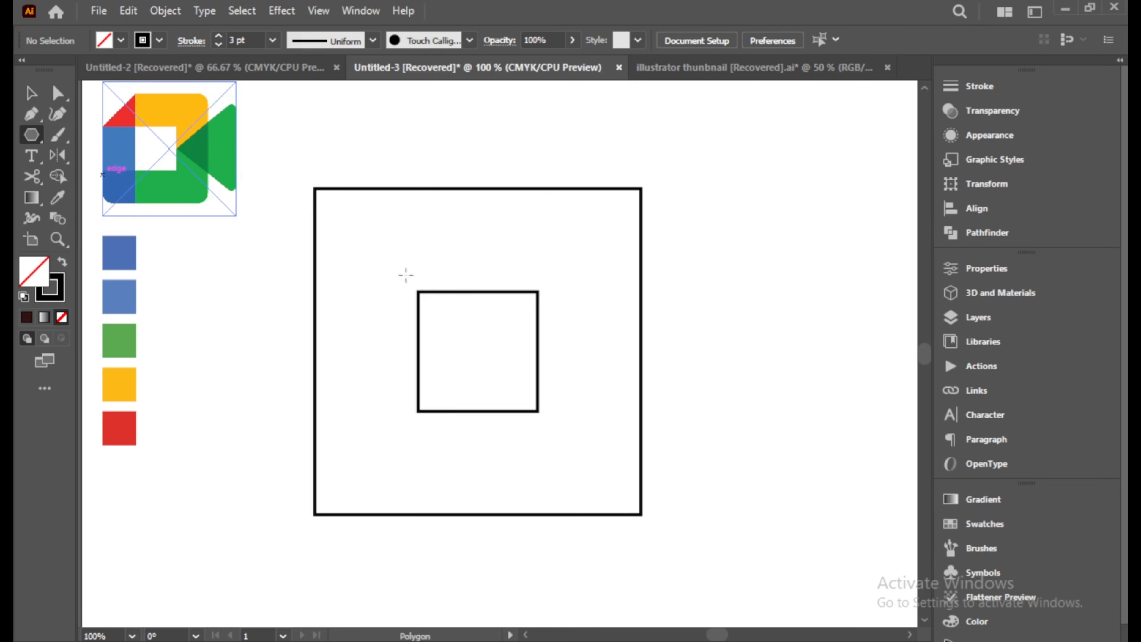
pyautogui.click(694, 309)
pyautogui.click(205, 480)
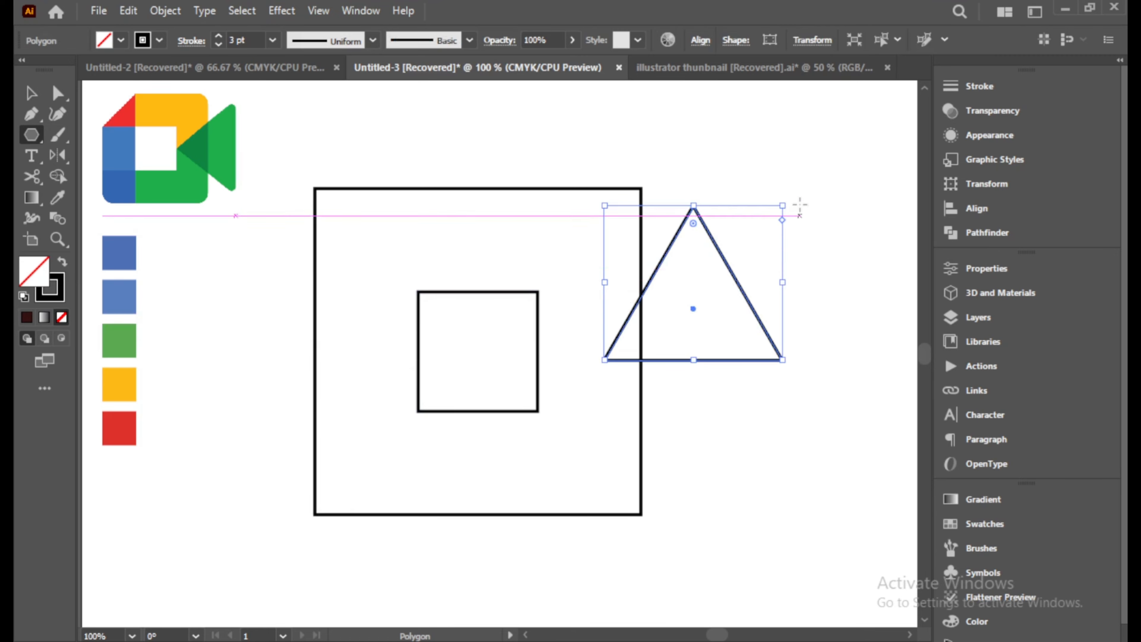
pyautogui.moveTo(790, 199); pyautogui.dragTo(607, 233)
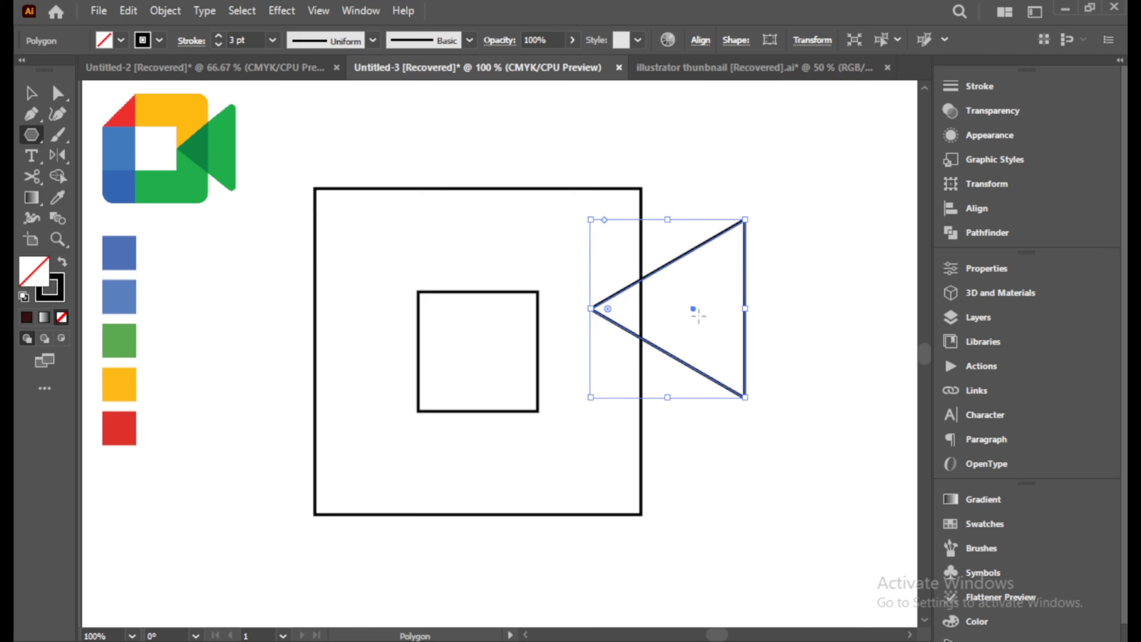
# Move the triangle so its tip touches the midpoint of the inner square's right edge
pyautogui.click(32, 93)
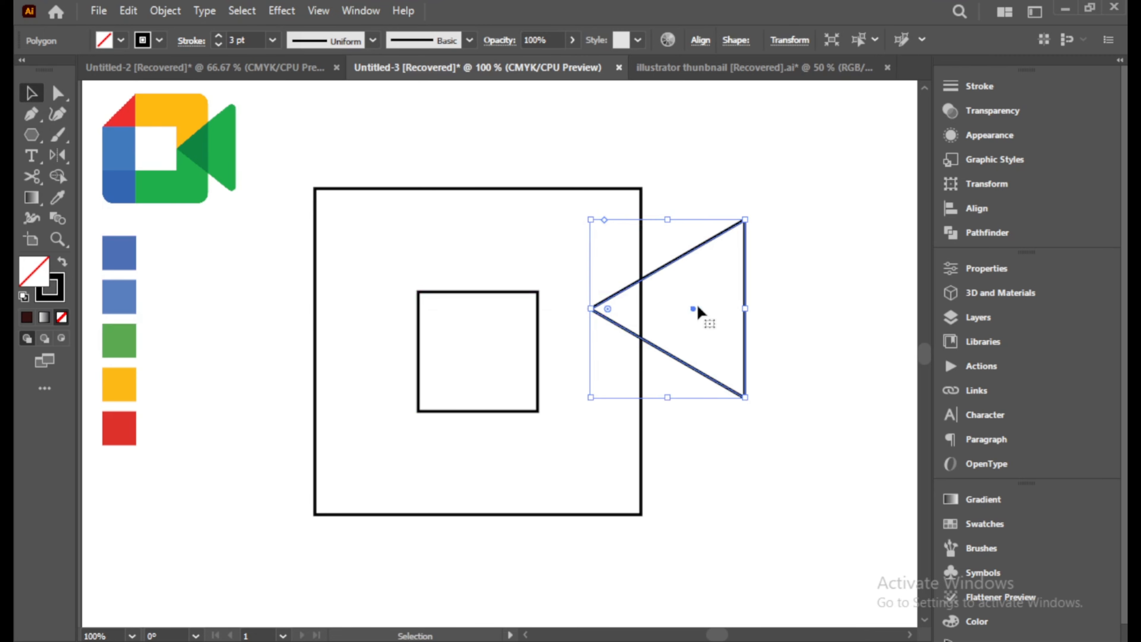
pyautogui.moveTo(692, 309); pyautogui.dragTo(626, 343)
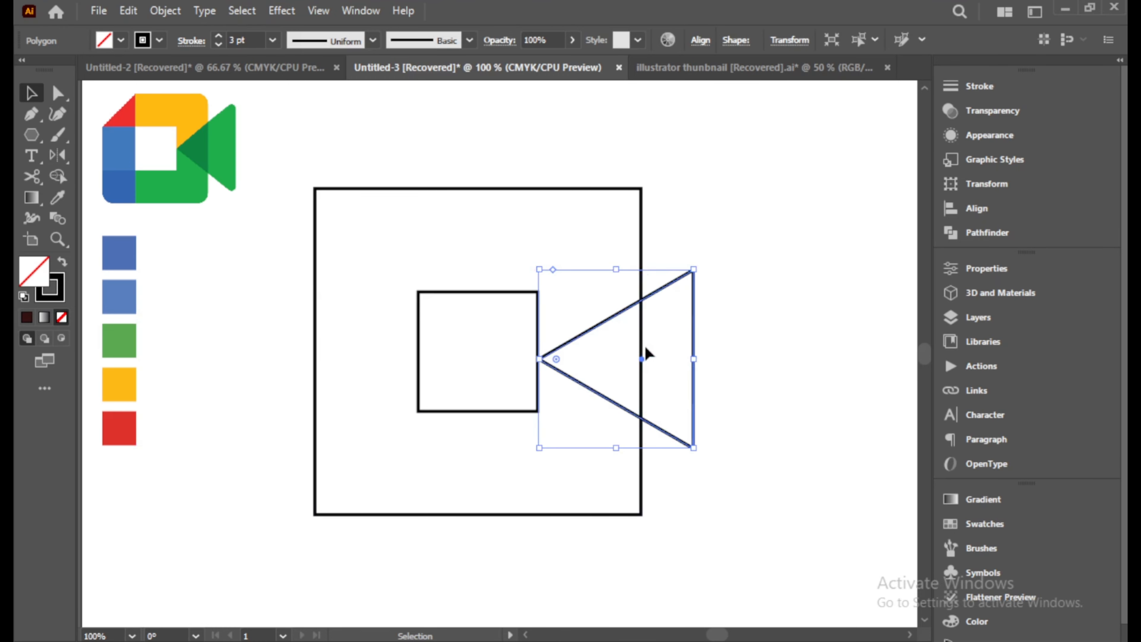
pyautogui.press('Up')
pyautogui.press('Up')
pyautogui.press('Up')
pyautogui.press('Up')
pyautogui.press('Up')
pyautogui.press('Up')
pyautogui.press('Up')
pyautogui.press('Up')
pyautogui.press('Up')
pyautogui.press('Up')
pyautogui.press('Up')
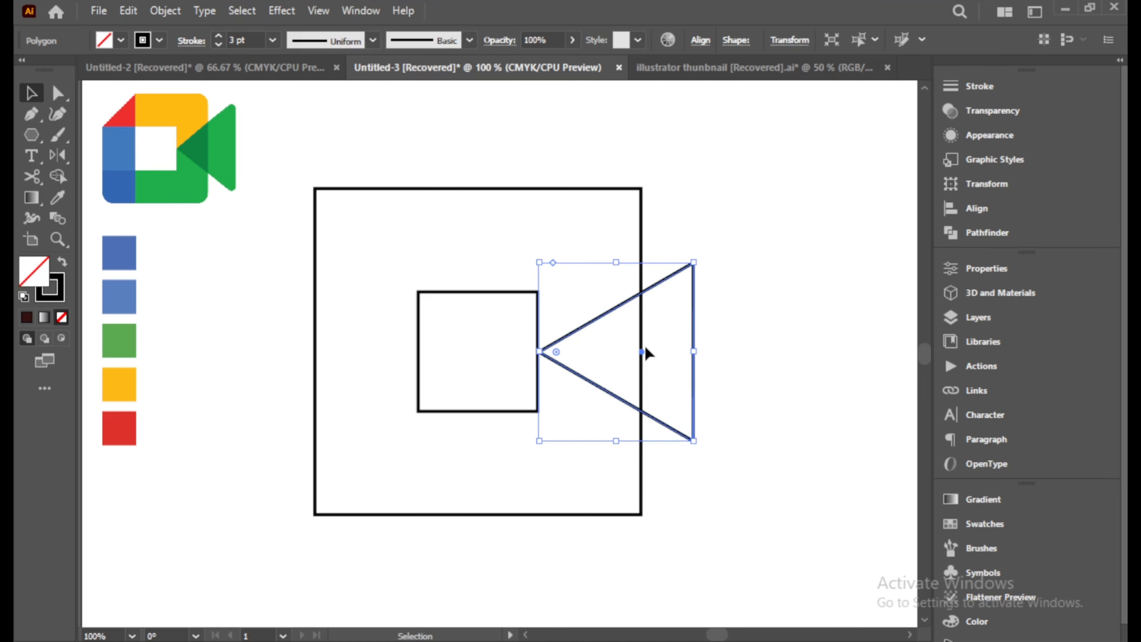
pyautogui.press('Left')
pyautogui.press('Left')
pyautogui.press('Left')
pyautogui.press('Left')
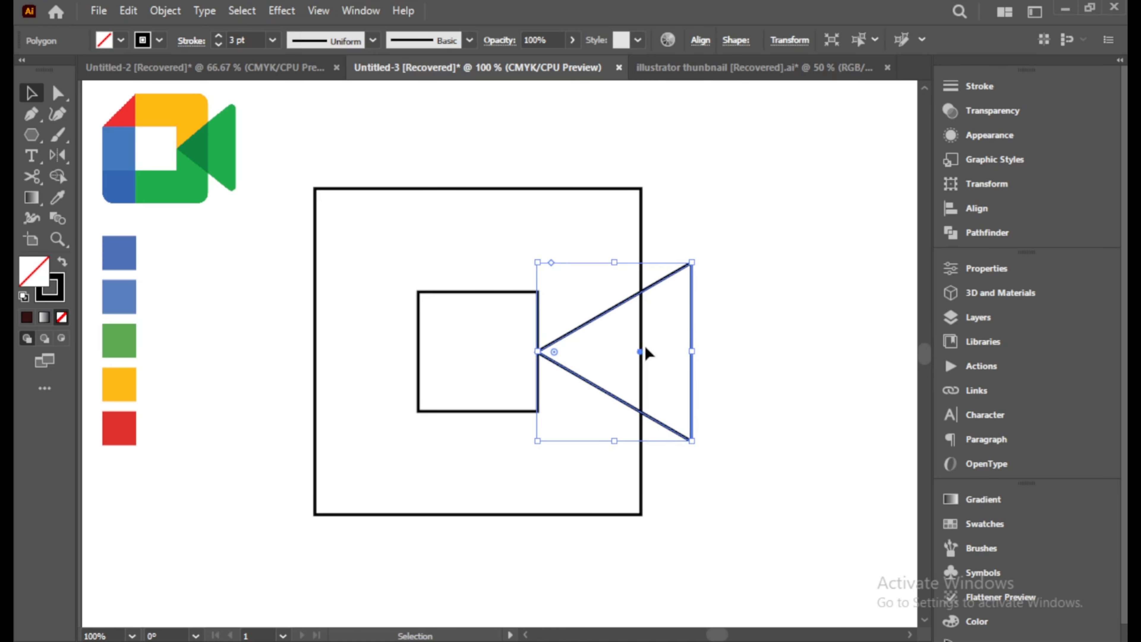
pyautogui.click(751, 245)
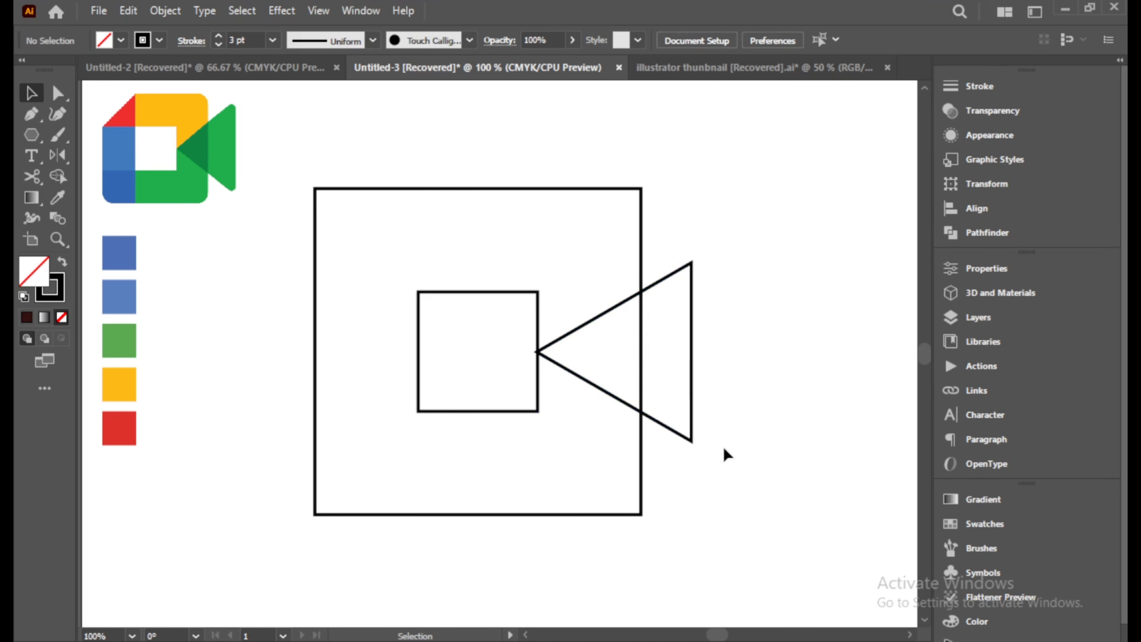
# Enlarge the triangle proportionally about its center and shift it right until its tip meets the inner square's right edge
pyautogui.click(692, 441)
pyautogui.moveTo(693, 441); pyautogui.dragTo(727, 478)
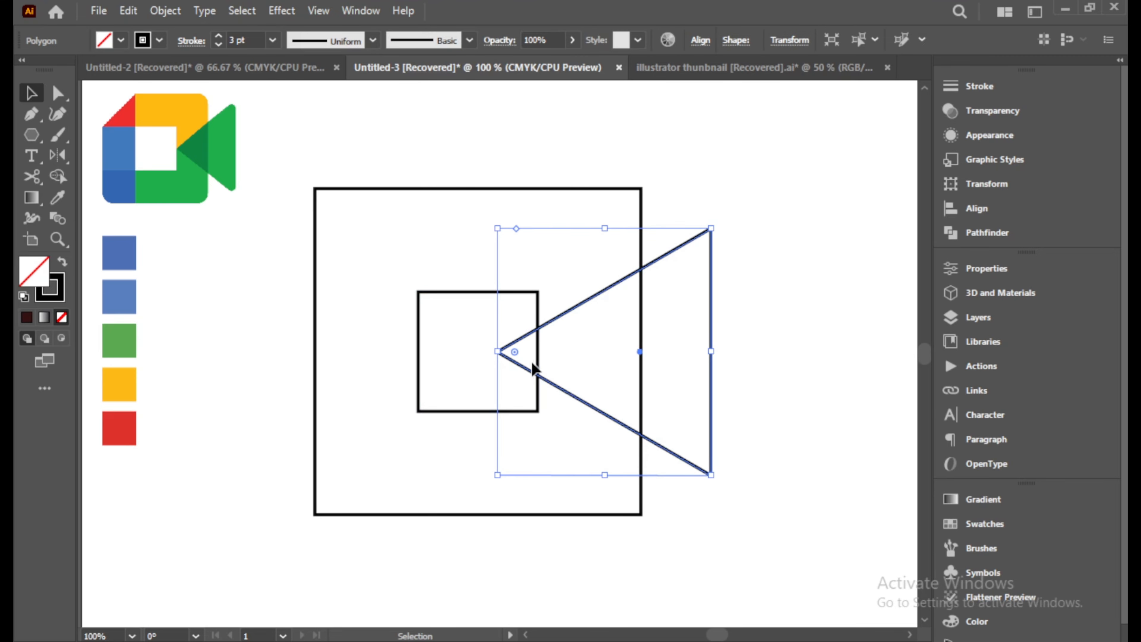
pyautogui.press('Right')
pyautogui.press('Right')
pyautogui.press('Right')
pyautogui.press('Right')
pyautogui.press('Right')
pyautogui.press('Right')
pyautogui.press('Right')
pyautogui.press('Right')
pyautogui.press('Right')
pyautogui.press('Right')
pyautogui.press('Right')
pyautogui.press('Right')
pyautogui.press('Right')
pyautogui.press('Right')
pyautogui.press('Right')
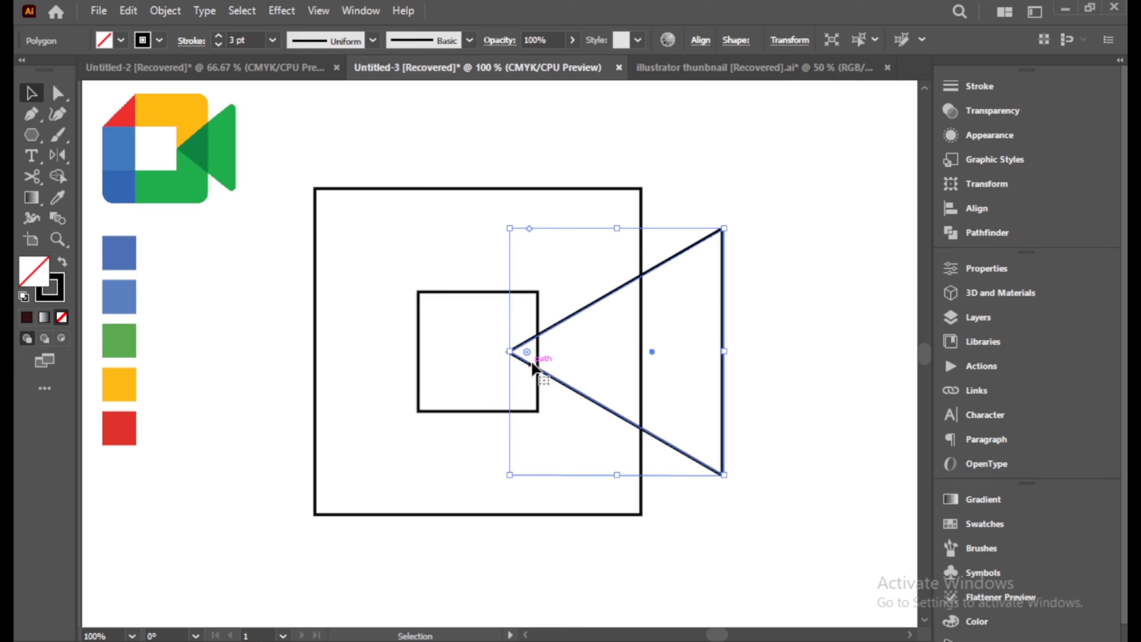
pyautogui.press('Right')
pyautogui.press('Right')
pyautogui.press('Right')
pyautogui.press('Right')
pyautogui.press('Right')
pyautogui.press('Right')
pyautogui.press('Right')
pyautogui.press('Right')
pyautogui.press('Right')
pyautogui.press('Right')
pyautogui.press('Right')
pyautogui.press('Right')
pyautogui.press('Right')
pyautogui.press('Right')
pyautogui.press('Right')
pyautogui.press('Right')
pyautogui.press('Right')
pyautogui.press('Right')
pyautogui.press('Right')
pyautogui.press('Right')
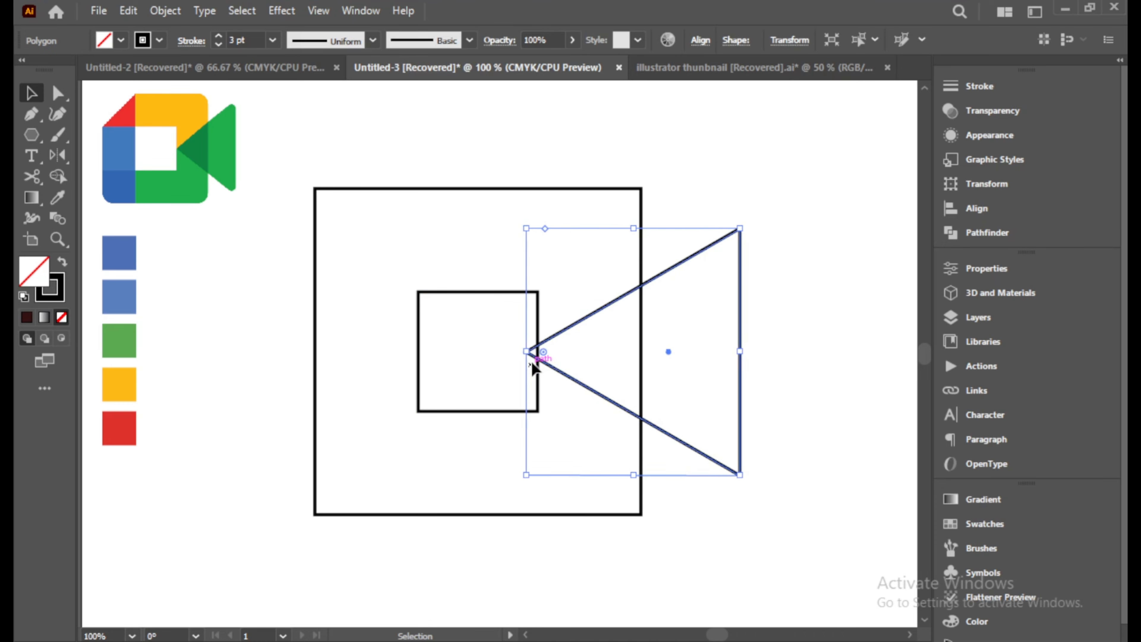
pyautogui.moveTo(744, 479); pyautogui.dragTo(737, 474)
pyautogui.click(820, 357)
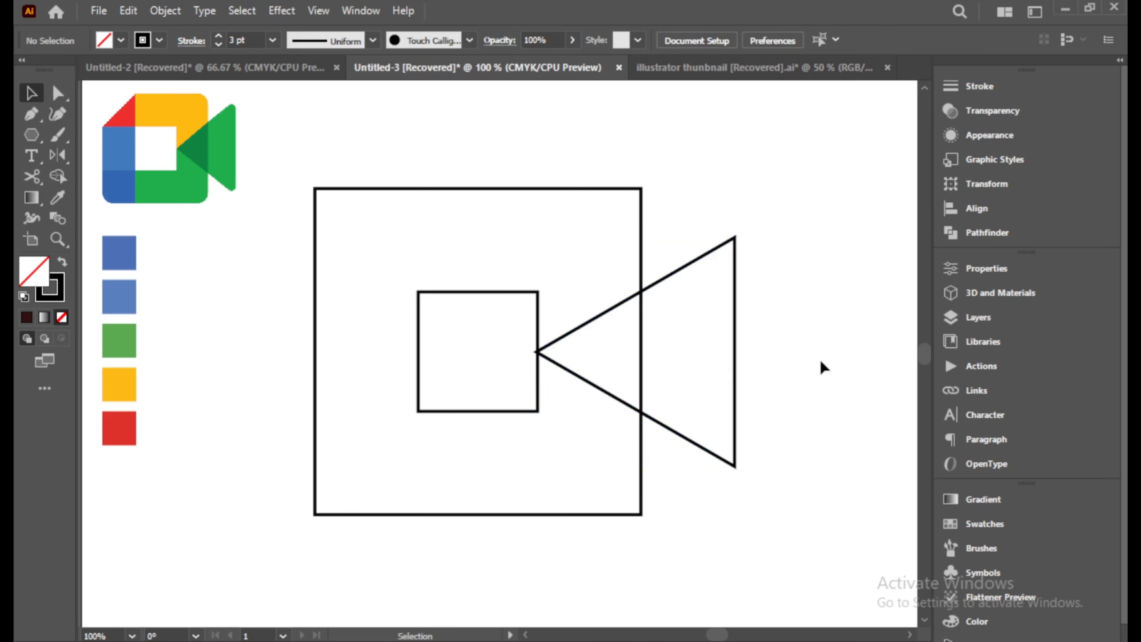
# Nudge the triangle slightly right to fine-tune its tip against the inner square's right edge
pyautogui.click(690, 265)
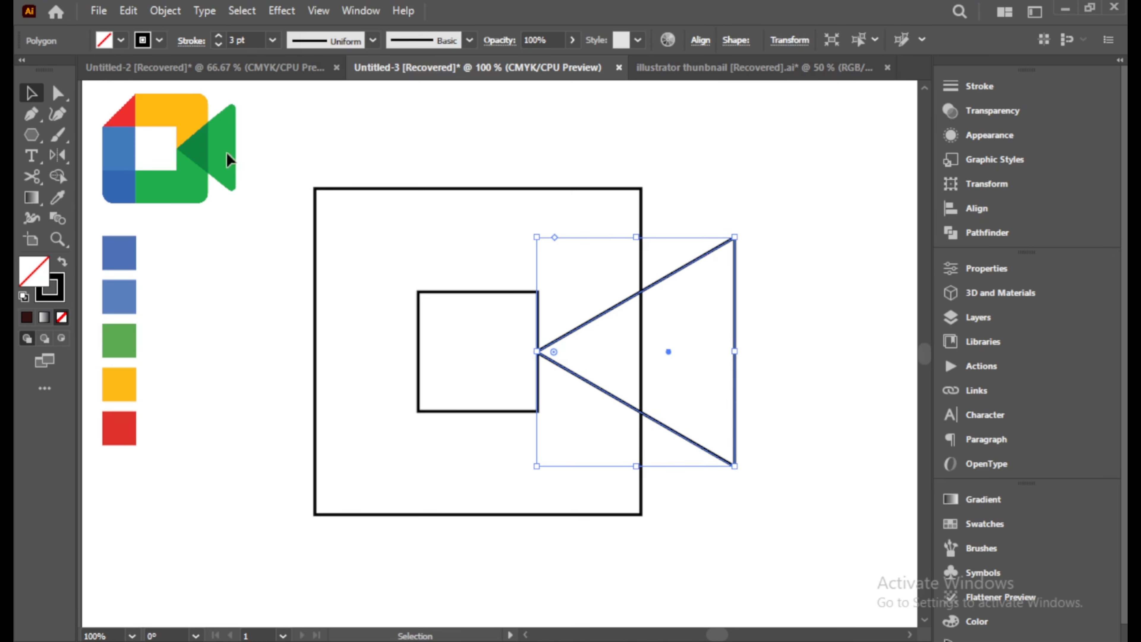
pyautogui.press('Right')
pyautogui.press('Right')
pyautogui.press('Right')
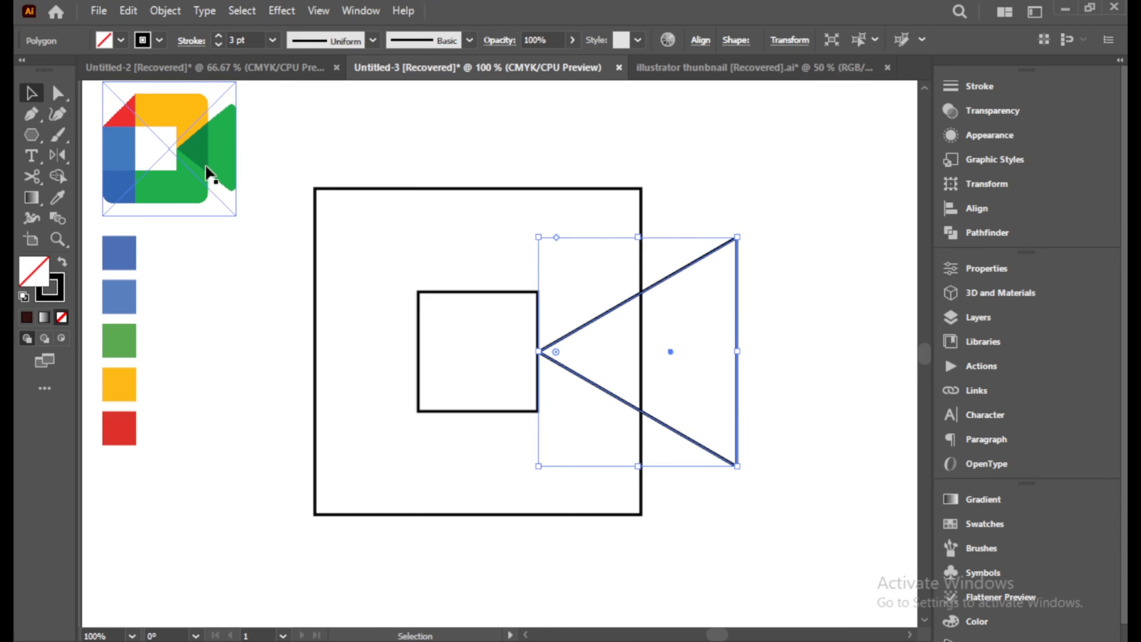
pyautogui.click(729, 148)
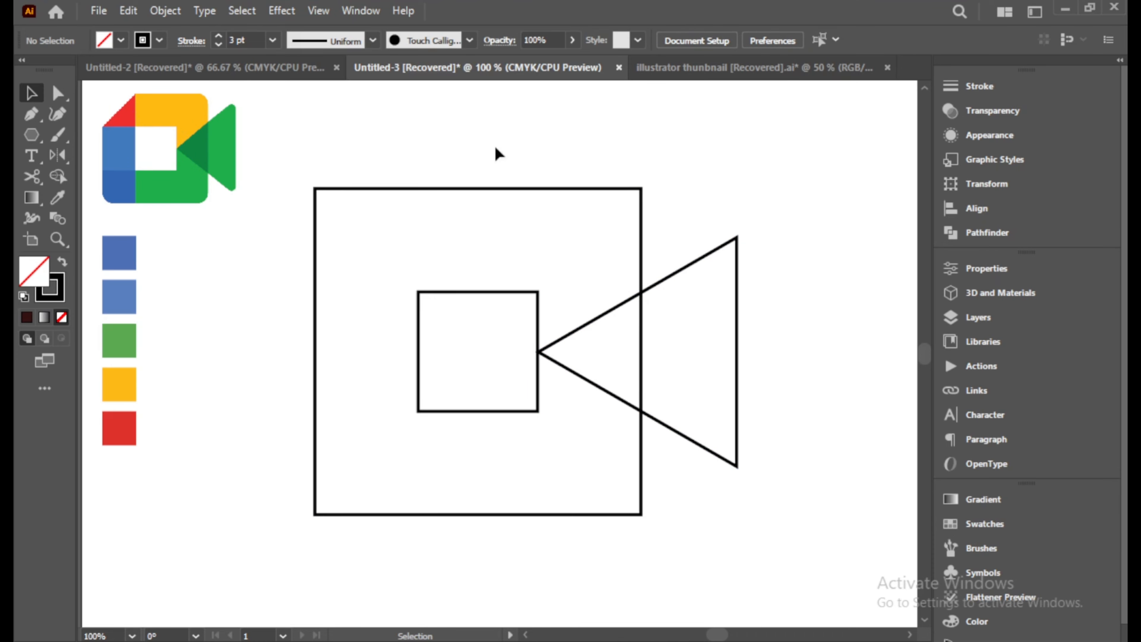
pyautogui.moveTo(283, 126)
pyautogui.mouseDown()
pyautogui.moveTo(400, 259)
pyautogui.moveTo(758, 535)
pyautogui.mouseUp()
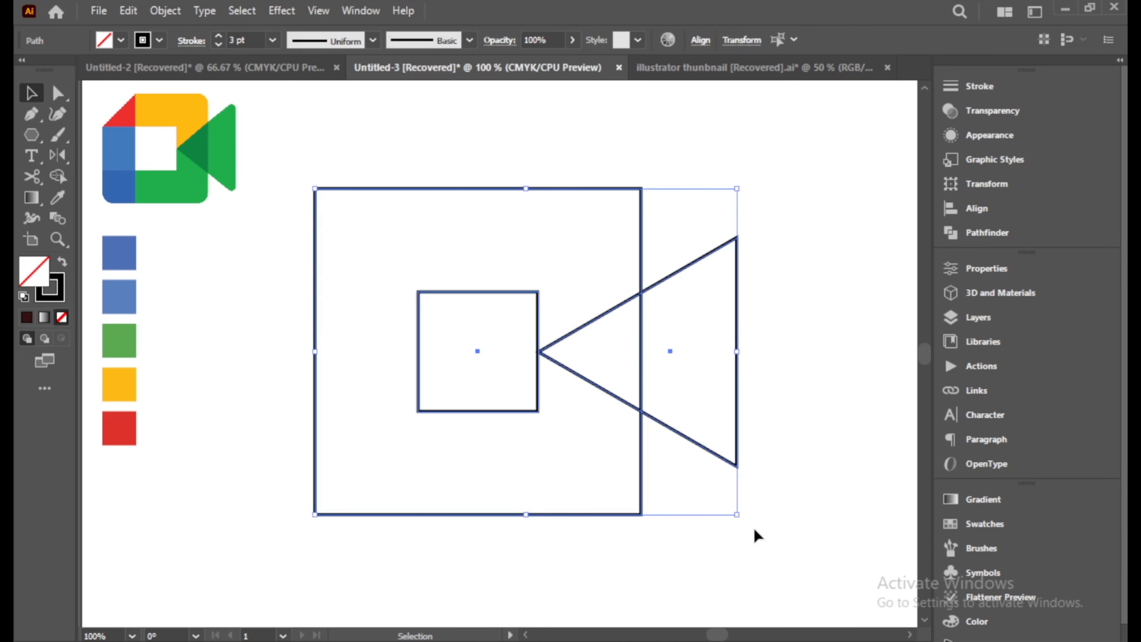
pyautogui.click(823, 249)
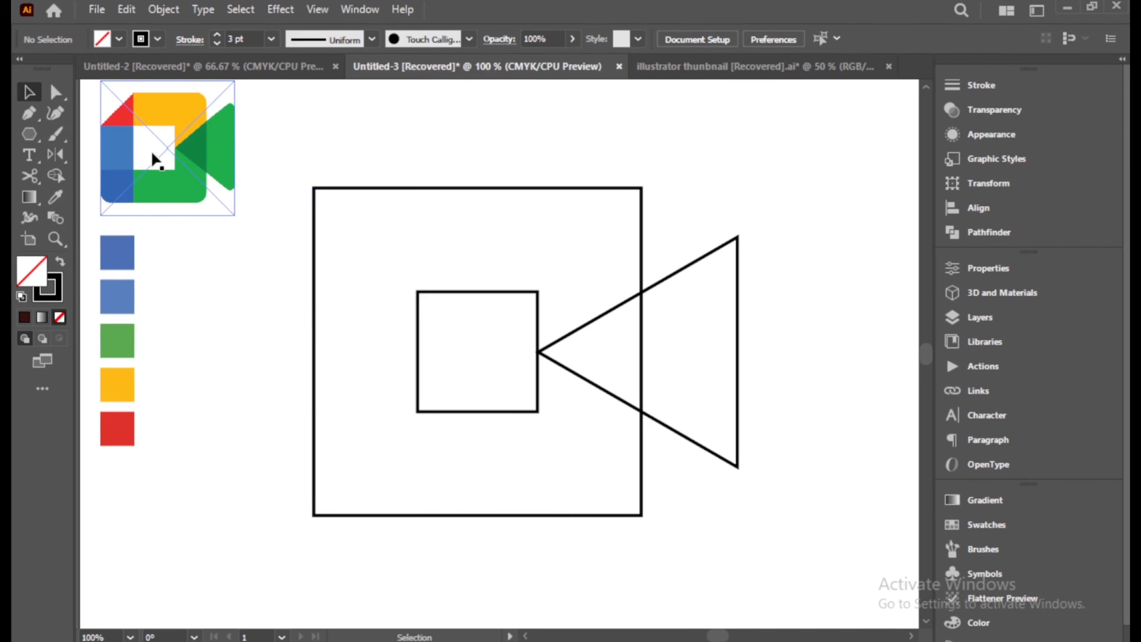
# Draw straight lines extending the inner square's four sides across the outer square, plus a diagonal across the upper-left corner cell
pyautogui.moveTo(32, 134); pyautogui.dragTo(90, 216)
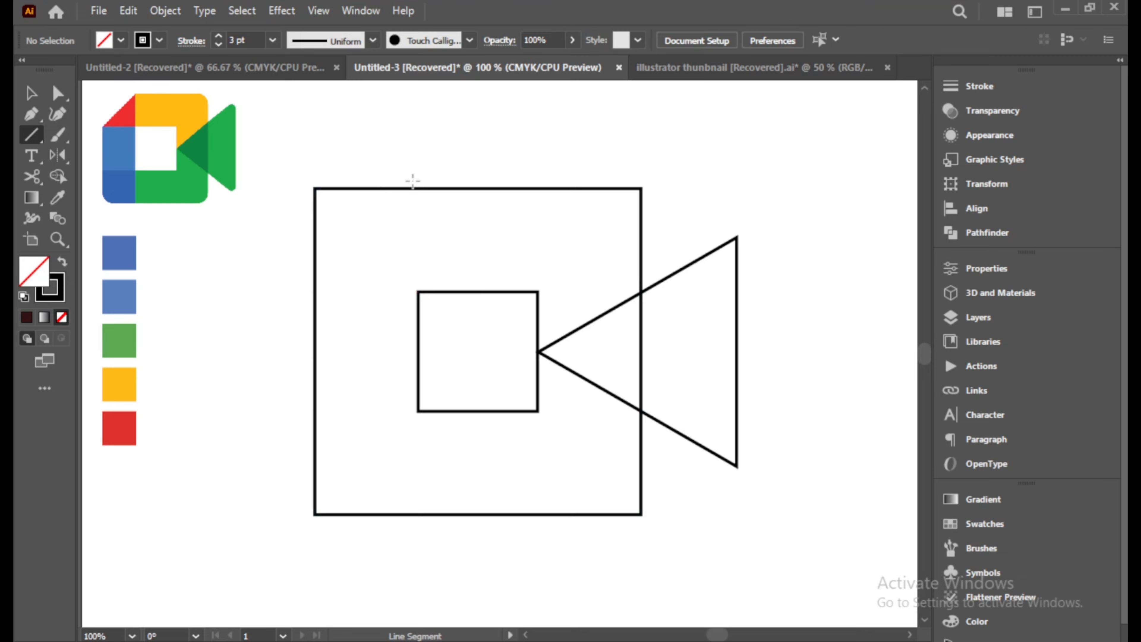
pyautogui.moveTo(418, 181); pyautogui.dragTo(400, 526)
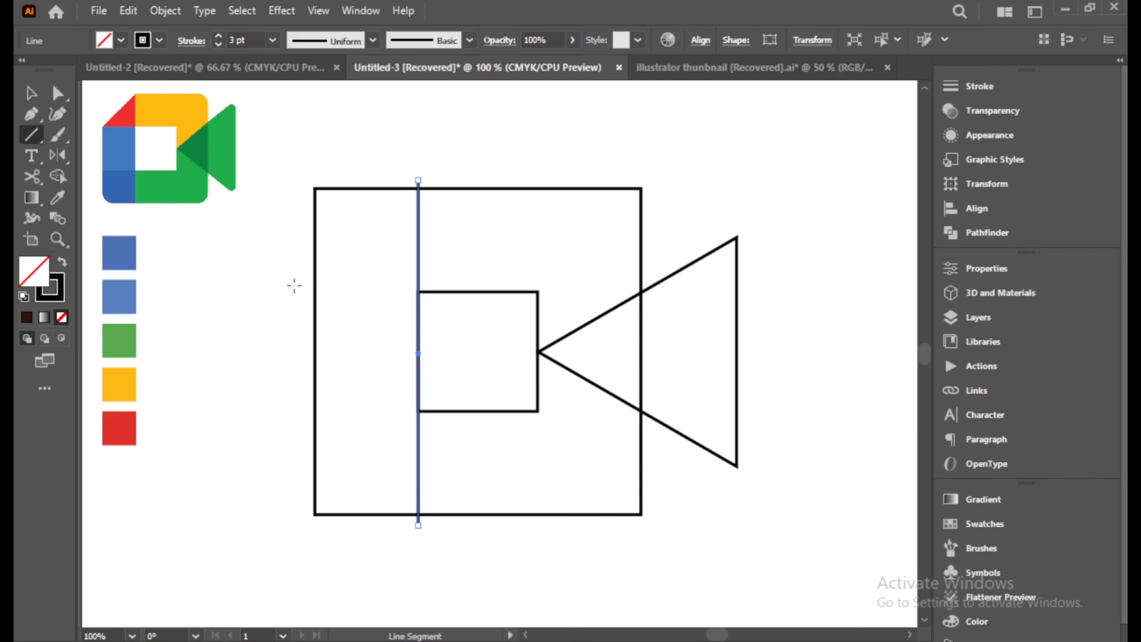
pyautogui.moveTo(297, 291); pyautogui.dragTo(640, 292)
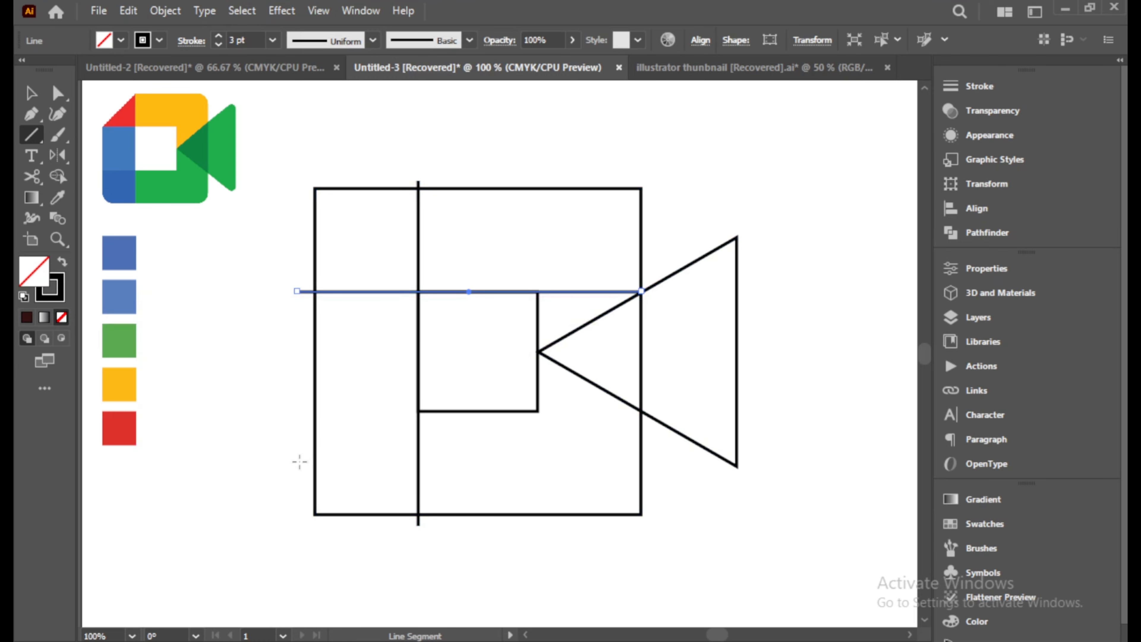
pyautogui.moveTo(301, 411); pyautogui.dragTo(641, 412)
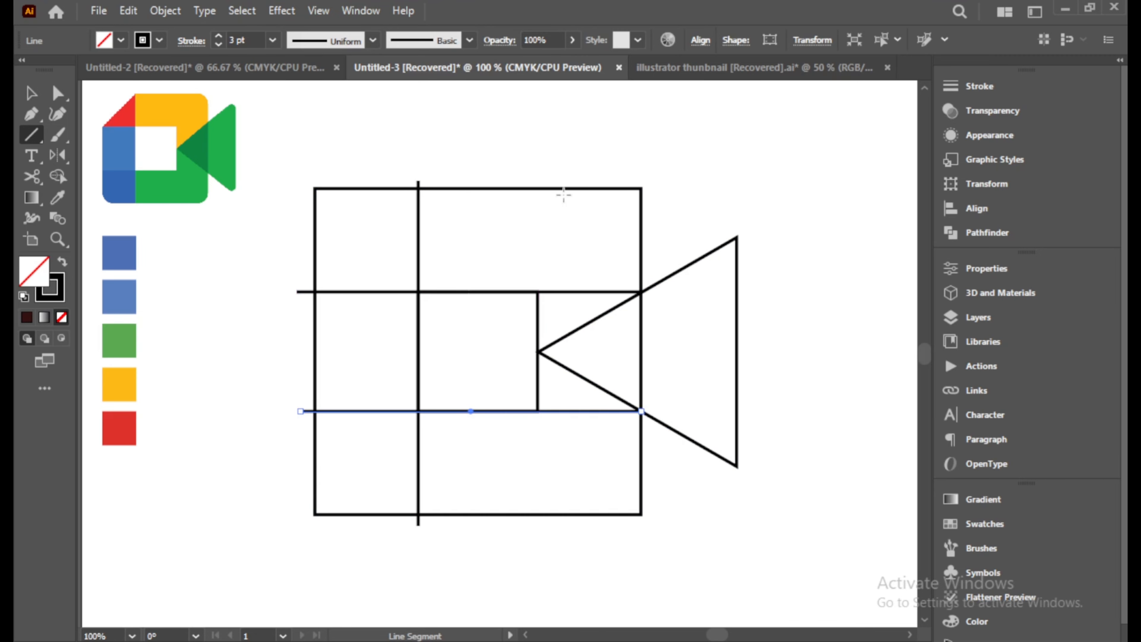
pyautogui.moveTo(538, 188); pyautogui.dragTo(538, 514)
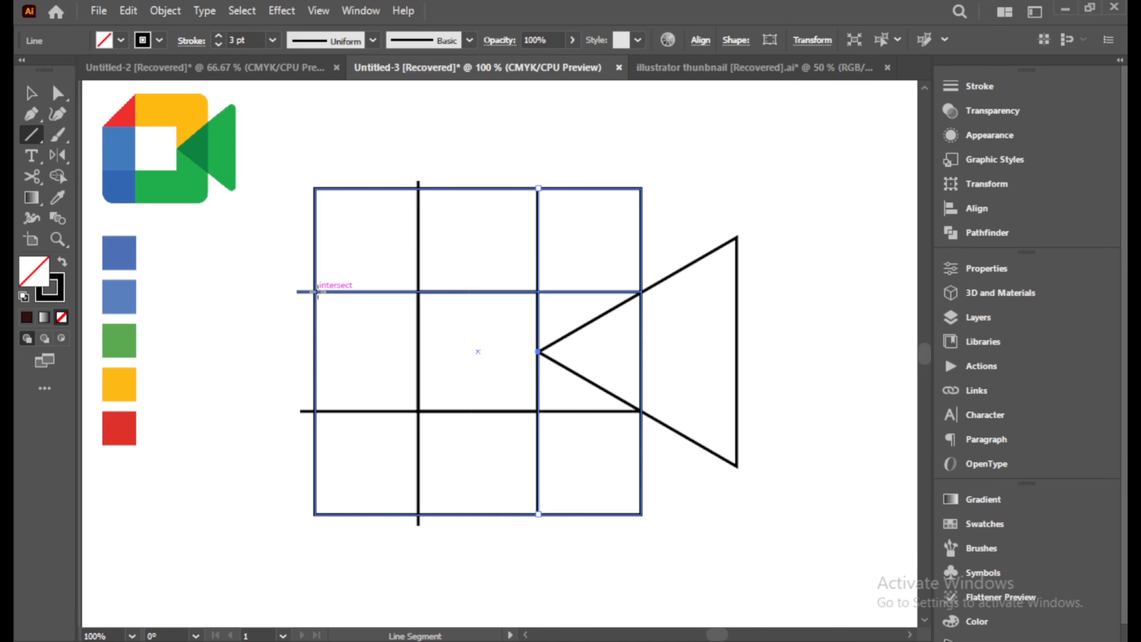
pyautogui.moveTo(315, 292); pyautogui.dragTo(417, 185)
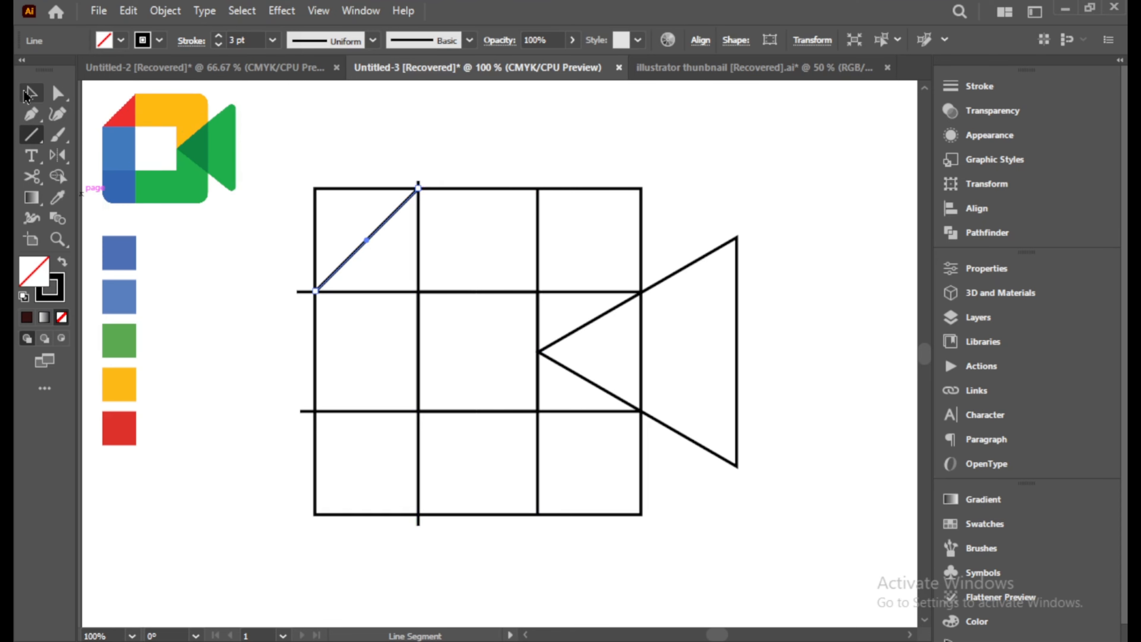
# Select all the artwork and remove the upper-left corner outside the diagonal and the protruding line ends with the Shape Builder tool
pyautogui.click(31, 93)
pyautogui.click(373, 171)
pyautogui.moveTo(288, 166)
pyautogui.mouseDown()
pyautogui.moveTo(500, 380)
pyautogui.moveTo(706, 515)
pyautogui.moveTo(761, 527)
pyautogui.moveTo(601, 400)
pyautogui.moveTo(746, 520)
pyautogui.mouseUp()
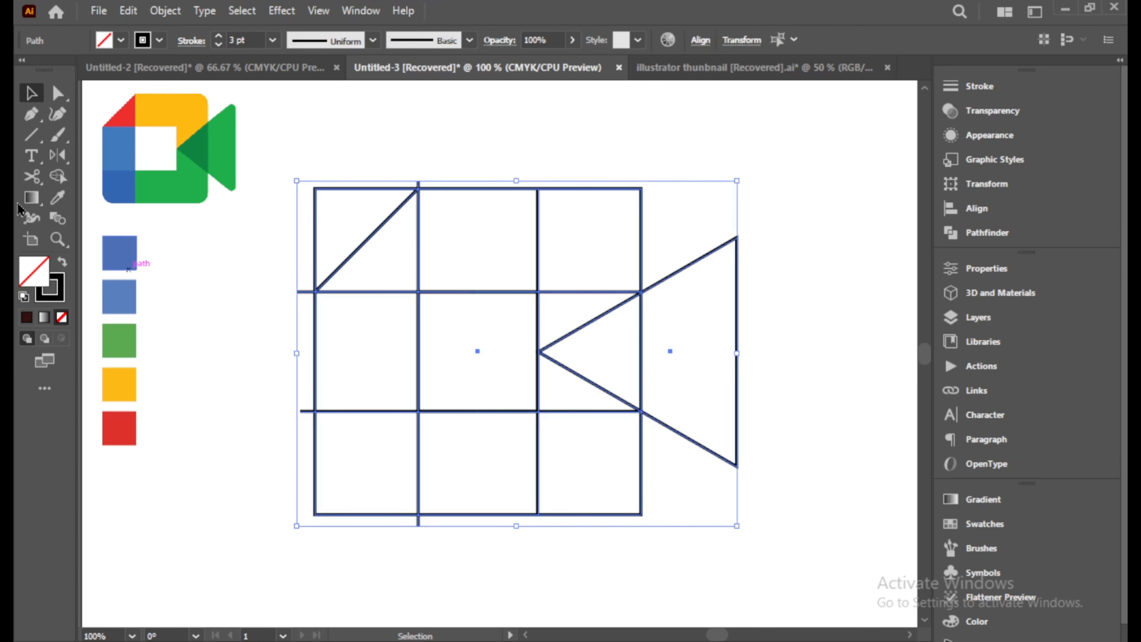
pyautogui.click(58, 176)
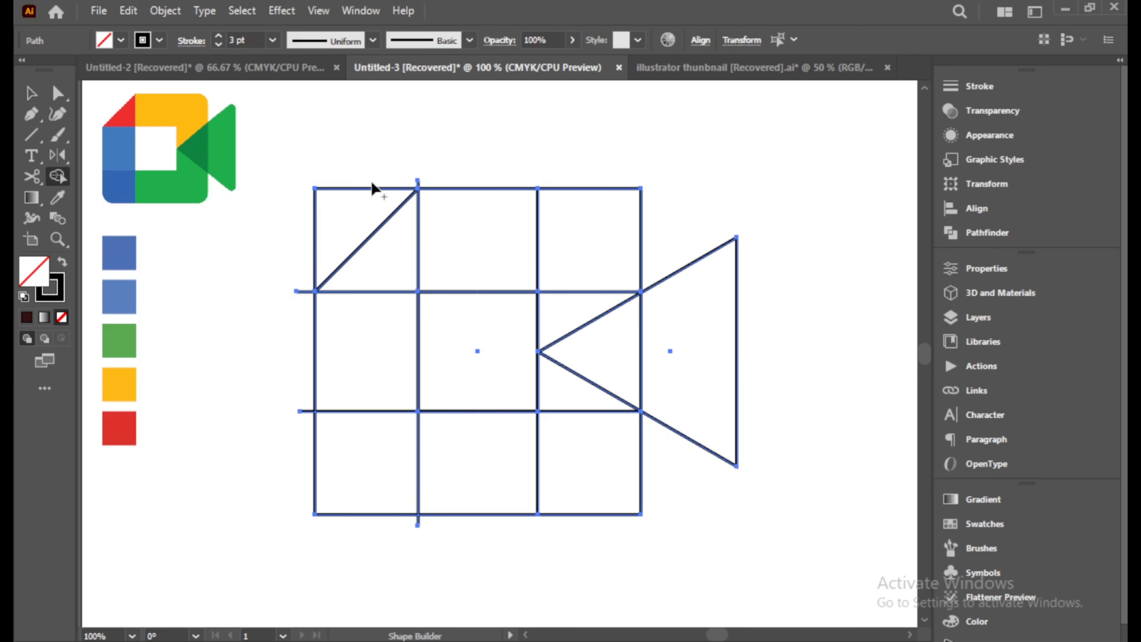
pyautogui.keyDown('alt'); pyautogui.moveTo(375, 184); pyautogui.dragTo(293, 248); pyautogui.keyUp('alt')
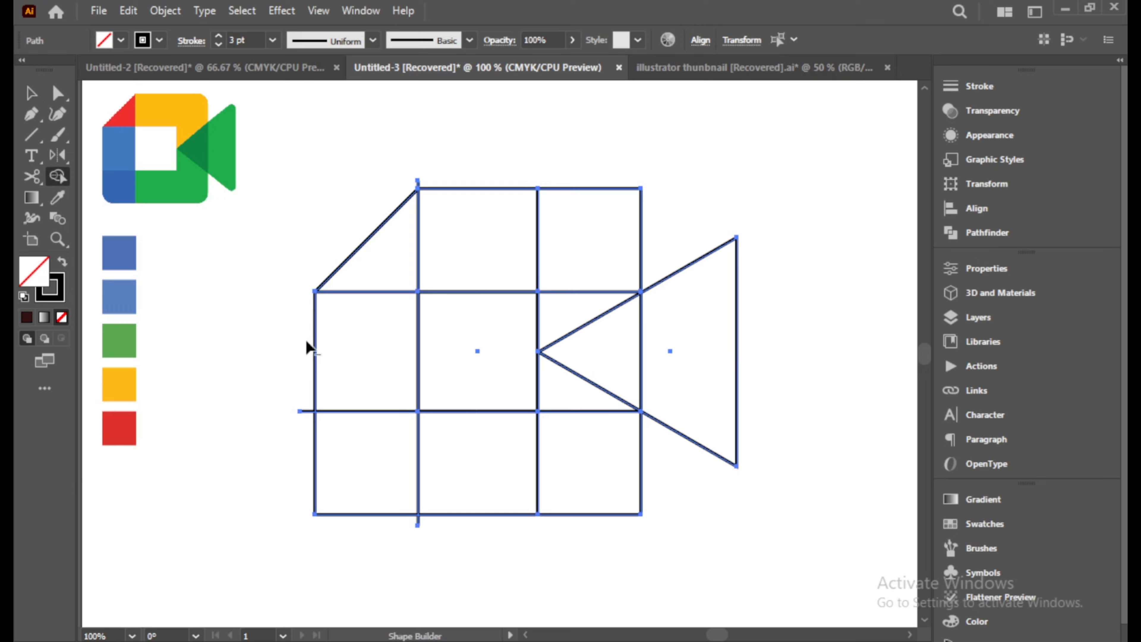
pyautogui.keyDown('alt'); pyautogui.moveTo(299, 427); pyautogui.dragTo(302, 448); pyautogui.keyUp('alt')
pyautogui.keyDown('alt'); pyautogui.moveTo(412, 188); pyautogui.dragTo(409, 192); pyautogui.keyUp('alt')
pyautogui.keyDown('alt'); pyautogui.moveTo(421, 520); pyautogui.dragTo(412, 519); pyautogui.keyUp('alt')
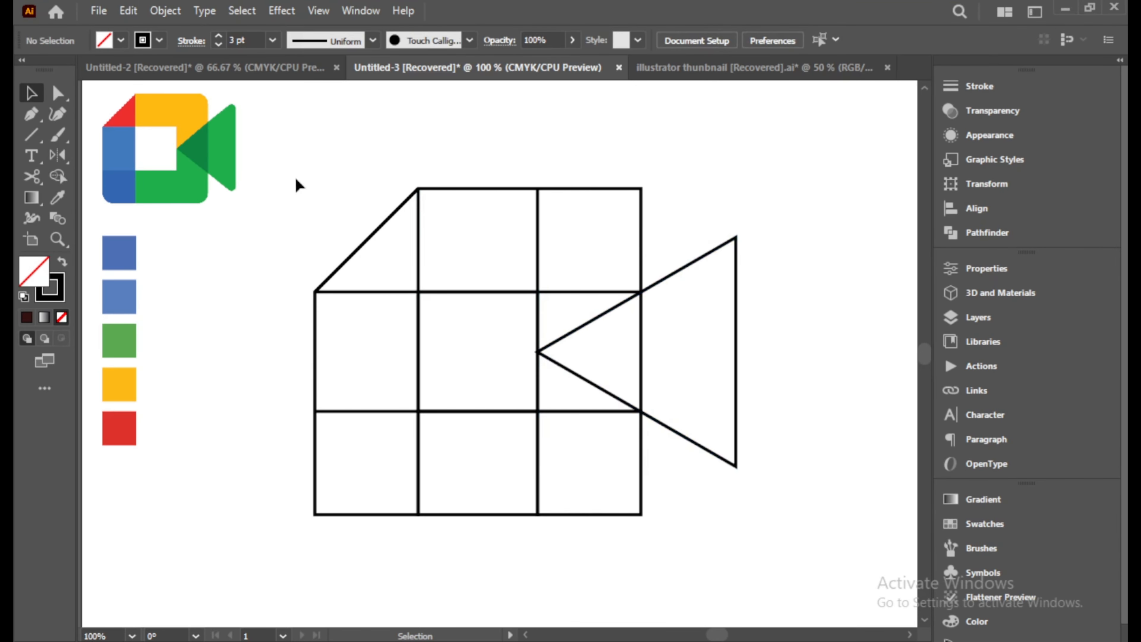
# Merge the upper middle and right cells down to the triangle, and likewise the lower middle and right cells up to it, with the Shape Builder tool
pyautogui.moveTo(295, 177); pyautogui.dragTo(787, 541)
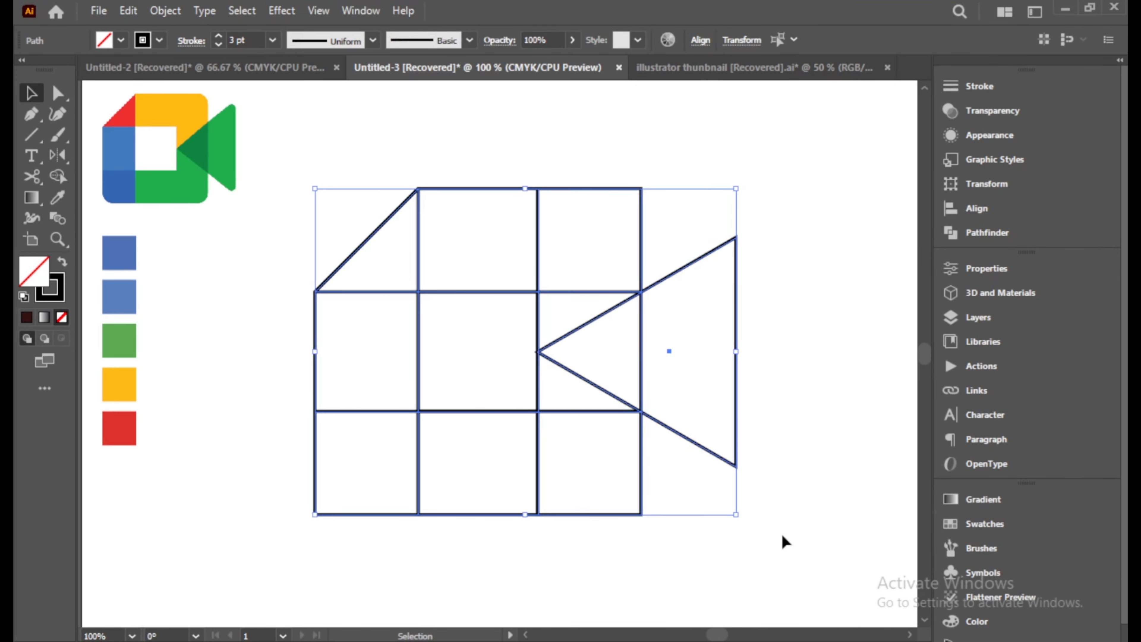
pyautogui.click(59, 178)
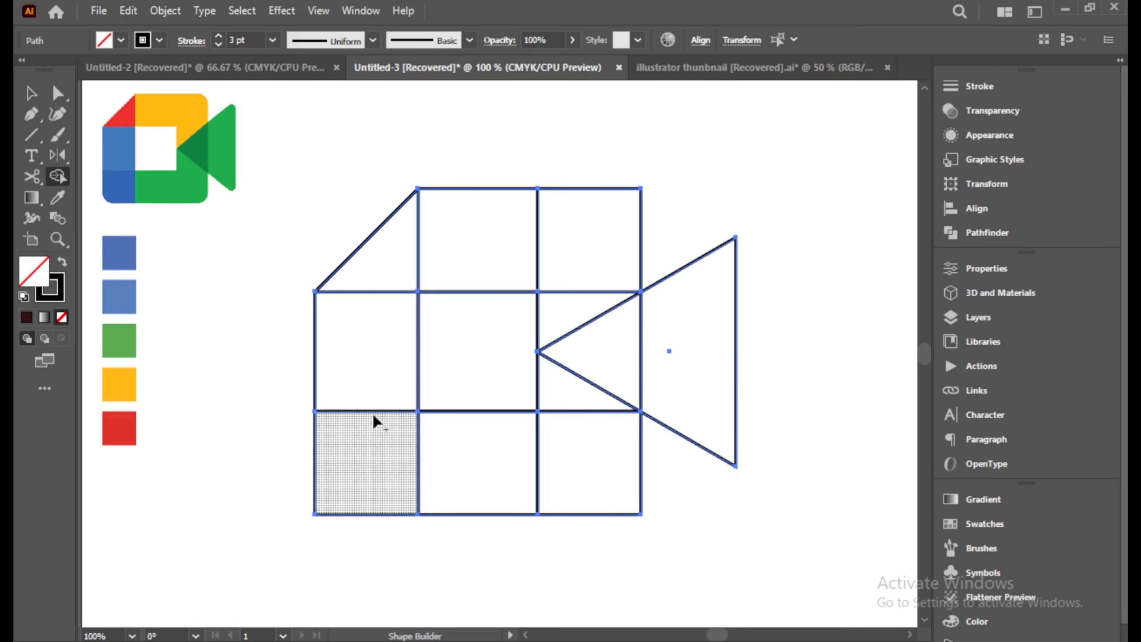
pyautogui.moveTo(493, 265)
pyautogui.mouseDown()
pyautogui.moveTo(592, 254)
pyautogui.moveTo(567, 321)
pyautogui.mouseUp()
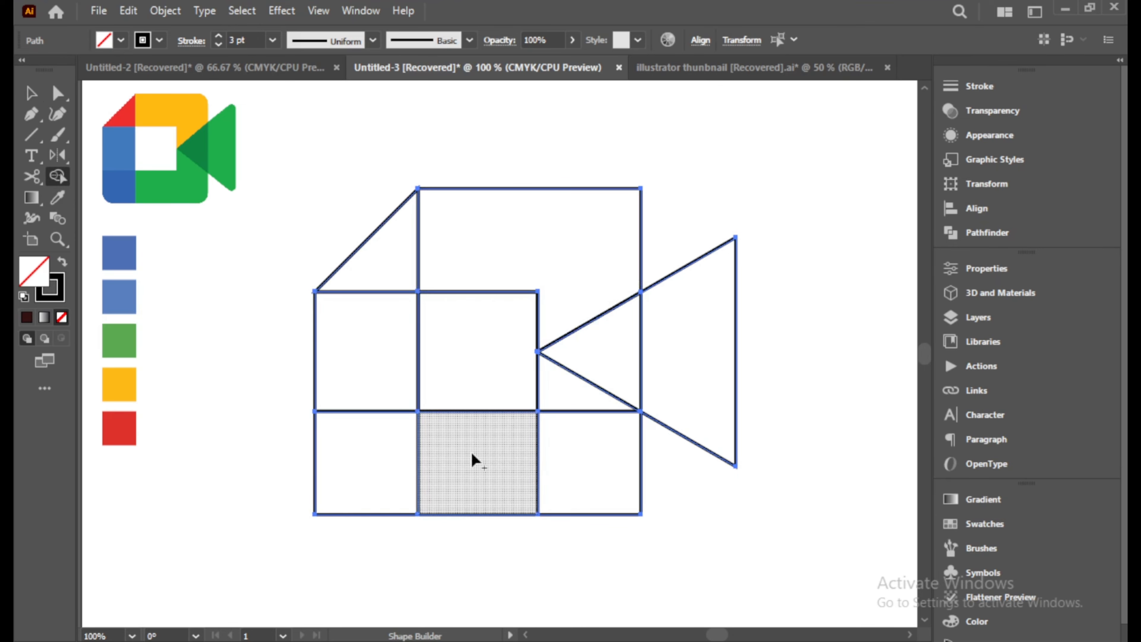
pyautogui.moveTo(471, 454)
pyautogui.mouseDown()
pyautogui.moveTo(556, 455)
pyautogui.moveTo(562, 405)
pyautogui.moveTo(584, 404)
pyautogui.mouseUp()
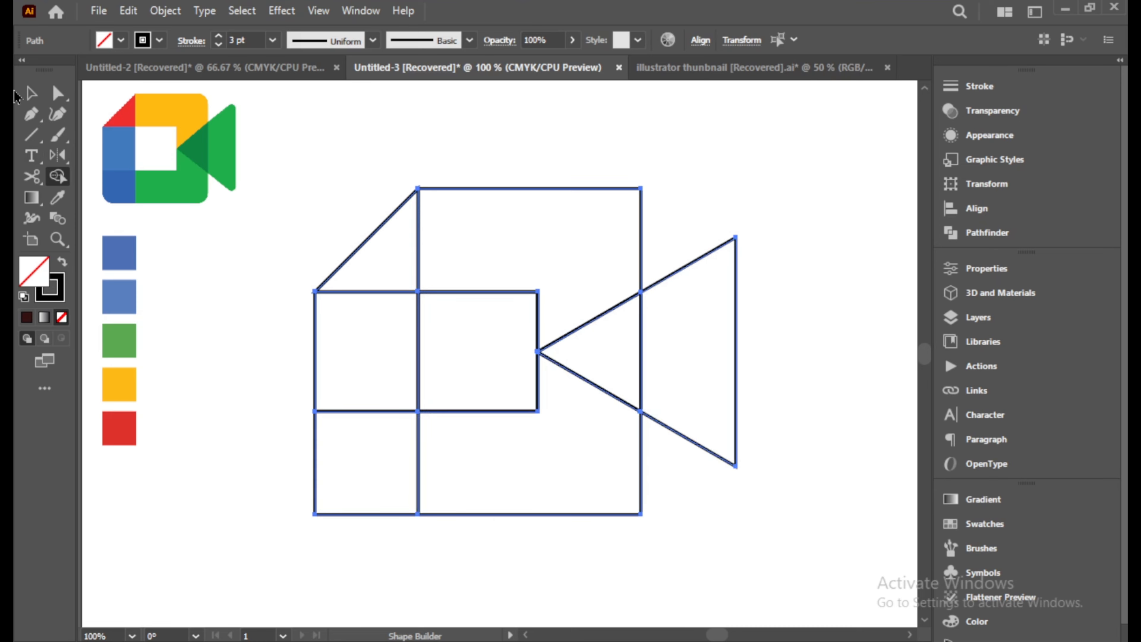
pyautogui.click(31, 93)
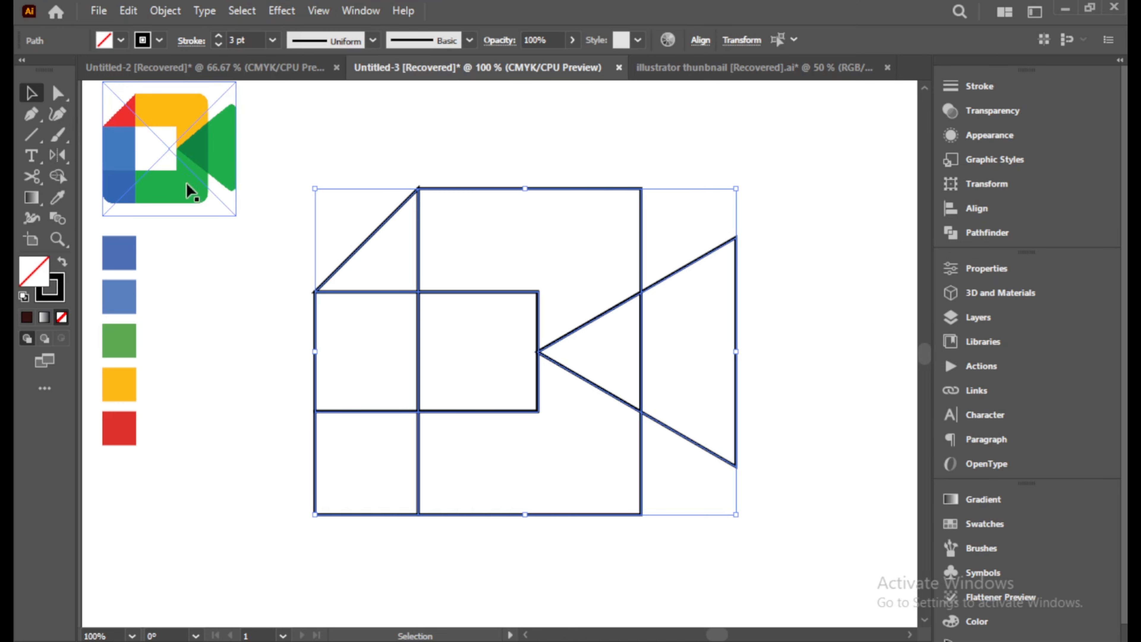
# Swap fill and stroke on all the artwork so the shapes have a black fill and no outline
pyautogui.moveTo(313, 185)
pyautogui.mouseDown()
pyautogui.moveTo(517, 393)
pyautogui.moveTo(741, 535)
pyautogui.mouseUp()
pyautogui.click(63, 264)
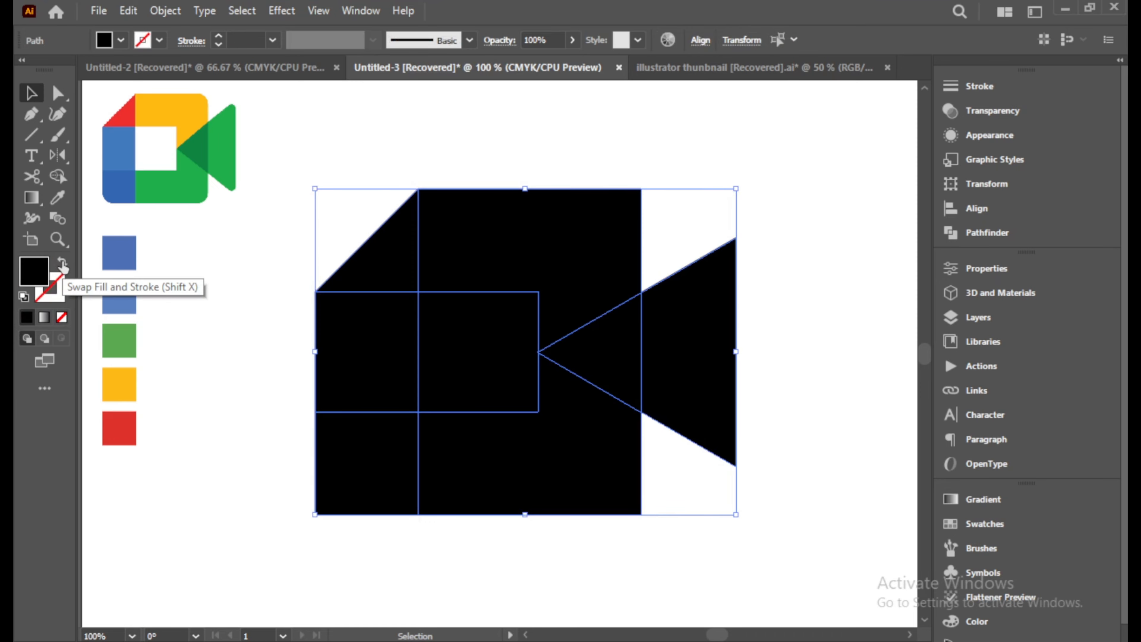
pyautogui.click(406, 151)
# Delete the stacked central square shapes to leave an empty opening in the middle of the camera body
pyautogui.click(453, 341)
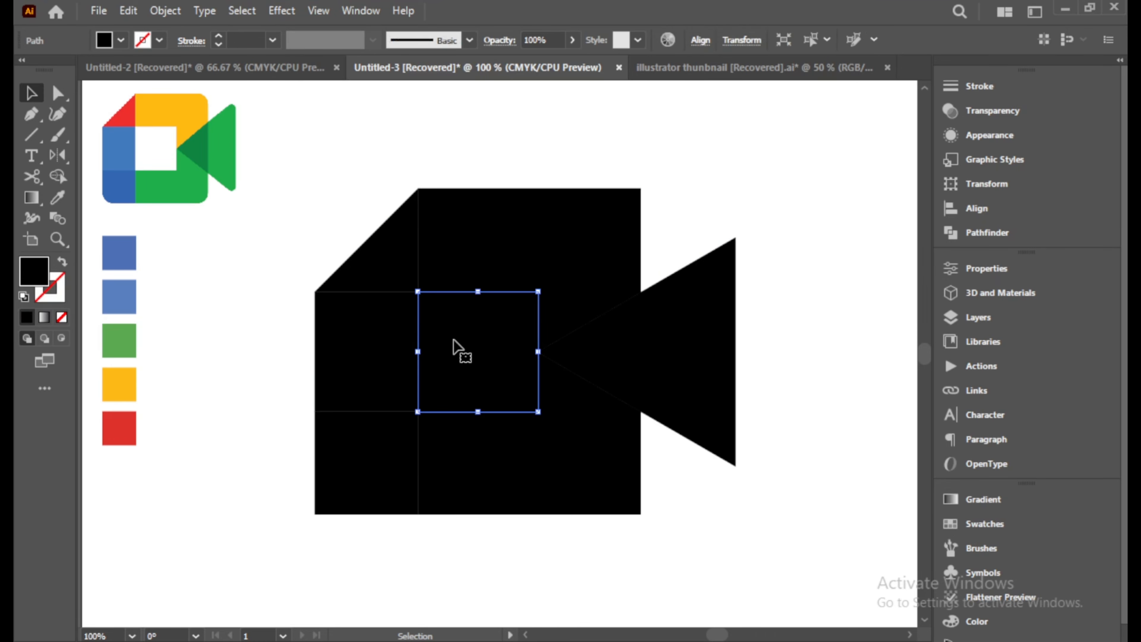
pyautogui.press('Delete')
pyautogui.click(458, 336)
pyautogui.press('Delete')
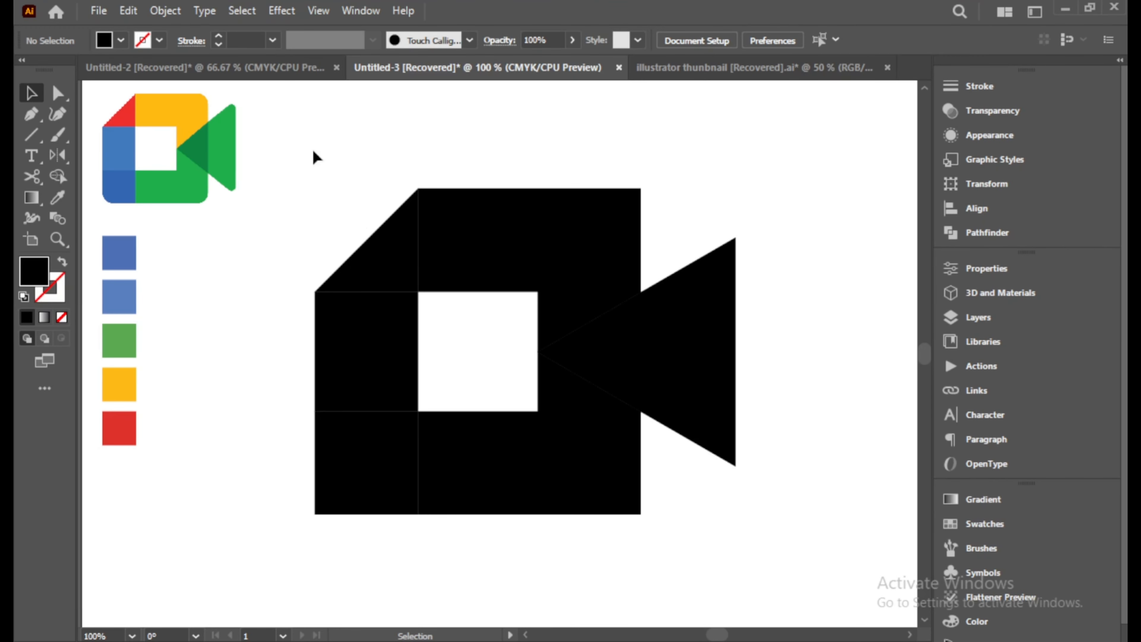
# Round the camera body's upper-right, lower-right and lower-left corners to a radius of about 22.9 pt
pyautogui.moveTo(314, 157); pyautogui.dragTo(715, 522)
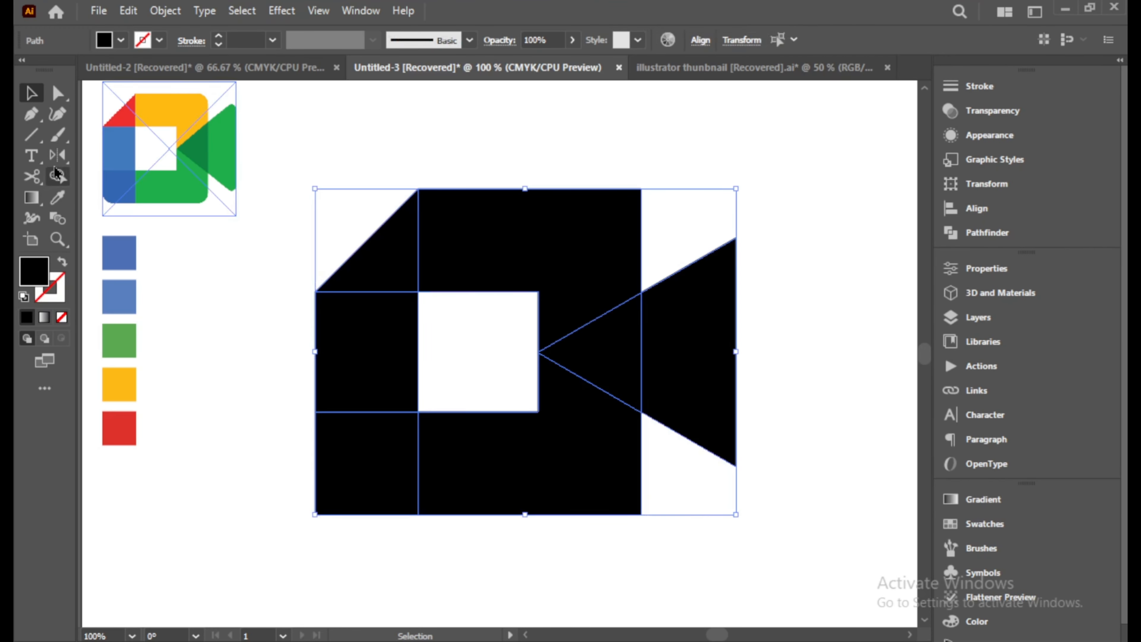
pyautogui.click(57, 93)
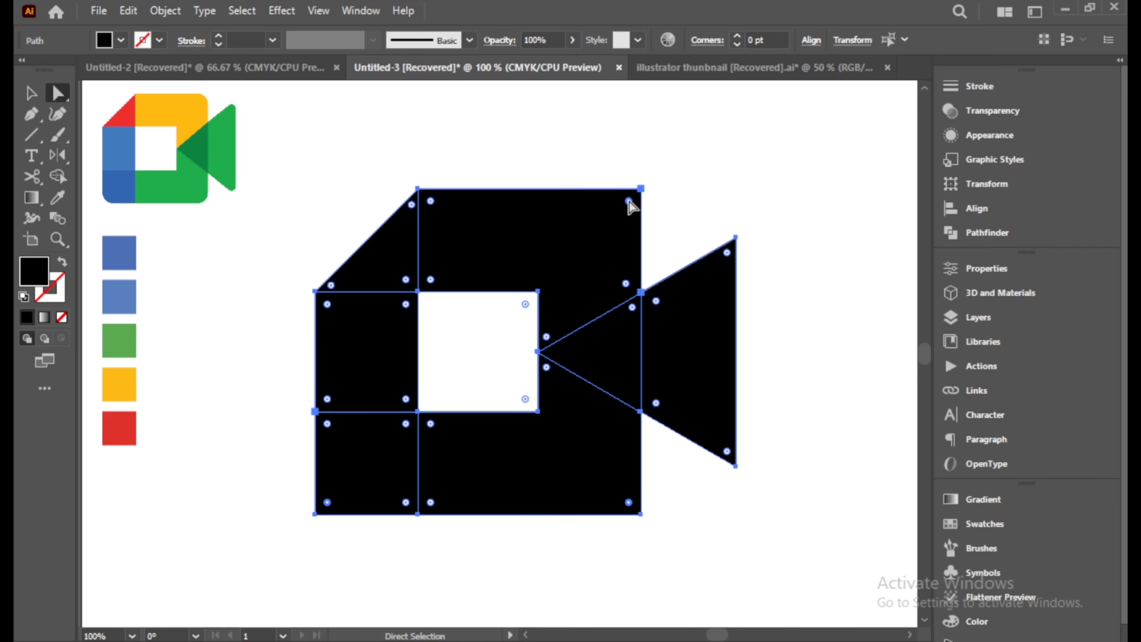
pyautogui.moveTo(629, 201); pyautogui.dragTo(624, 221)
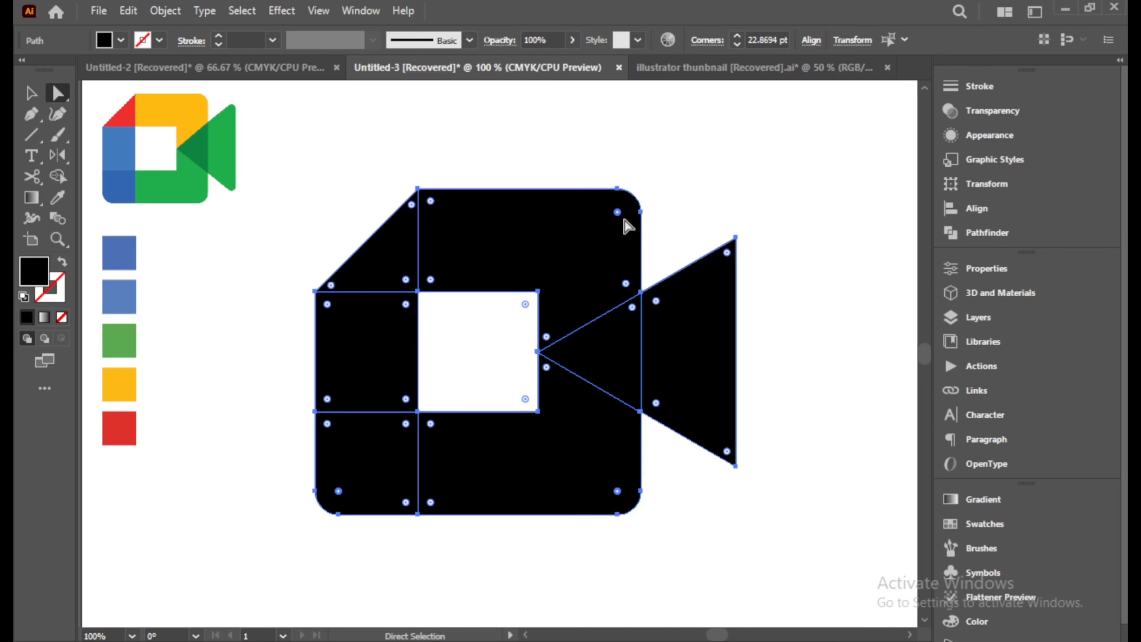
pyautogui.click(31, 95)
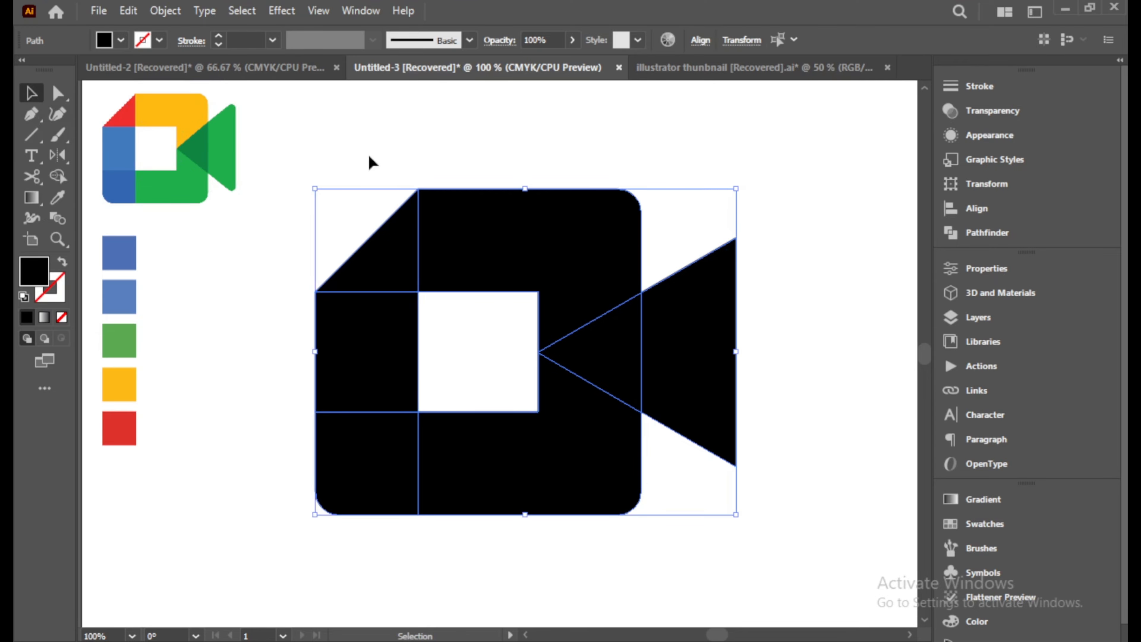
pyautogui.click(407, 144)
# Slightly round the two outer corners of the triangle piece that protrudes from the camera body's right side
pyautogui.click(706, 310)
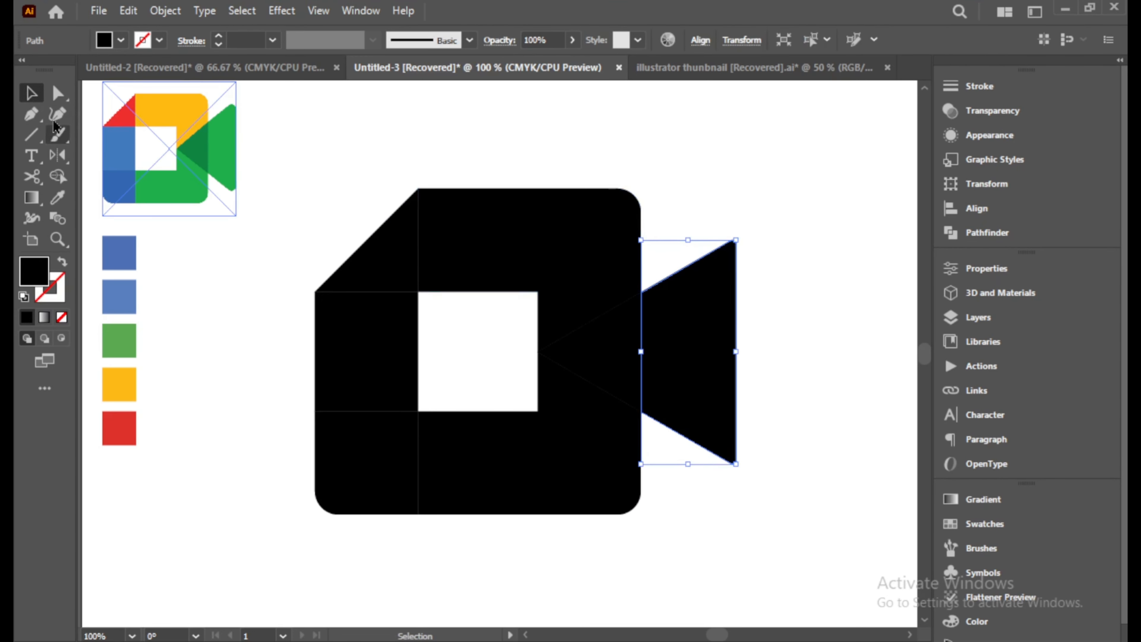
pyautogui.press('a')
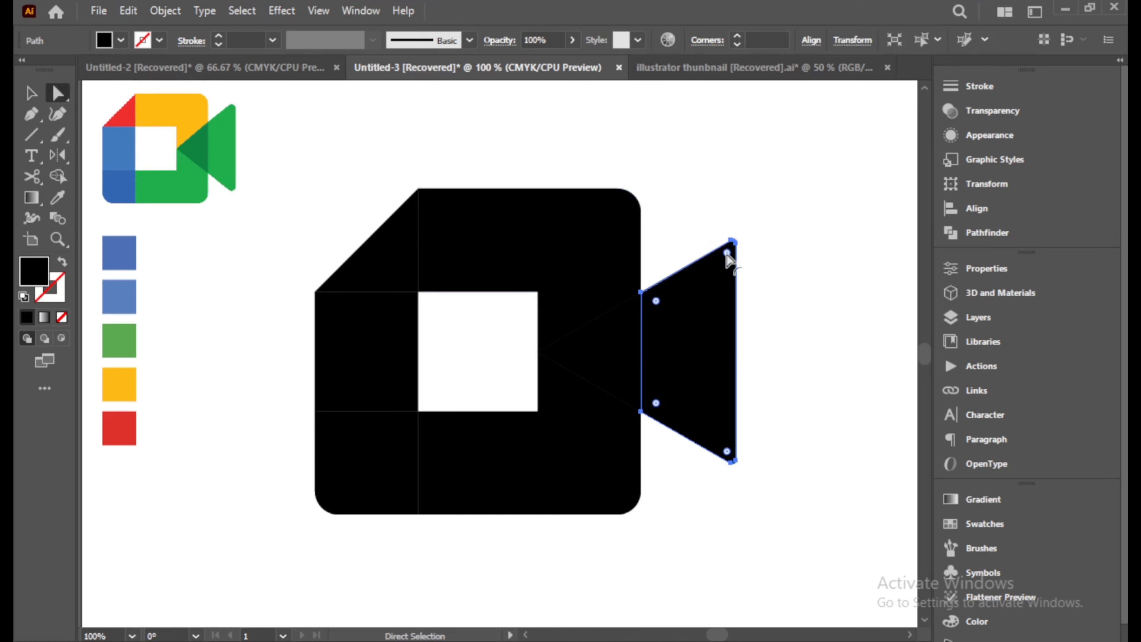
pyautogui.click(728, 253)
pyautogui.keyDown('shift'); pyautogui.click(728, 451); pyautogui.keyUp('shift')
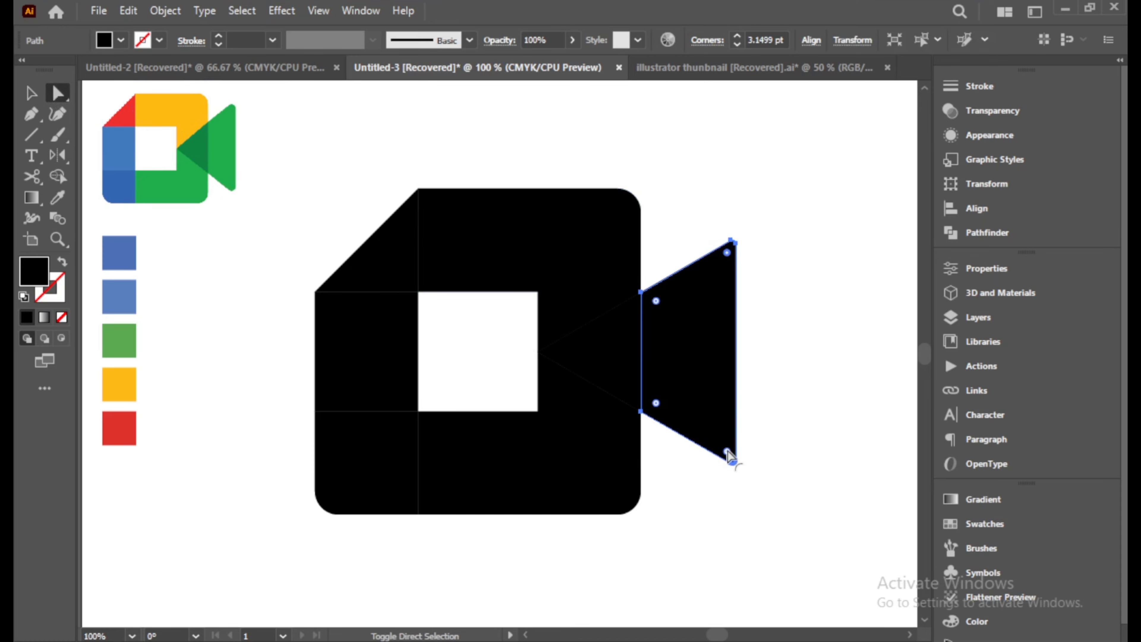
pyautogui.moveTo(728, 450); pyautogui.dragTo(728, 452)
pyautogui.press('v')
pyautogui.click(498, 147)
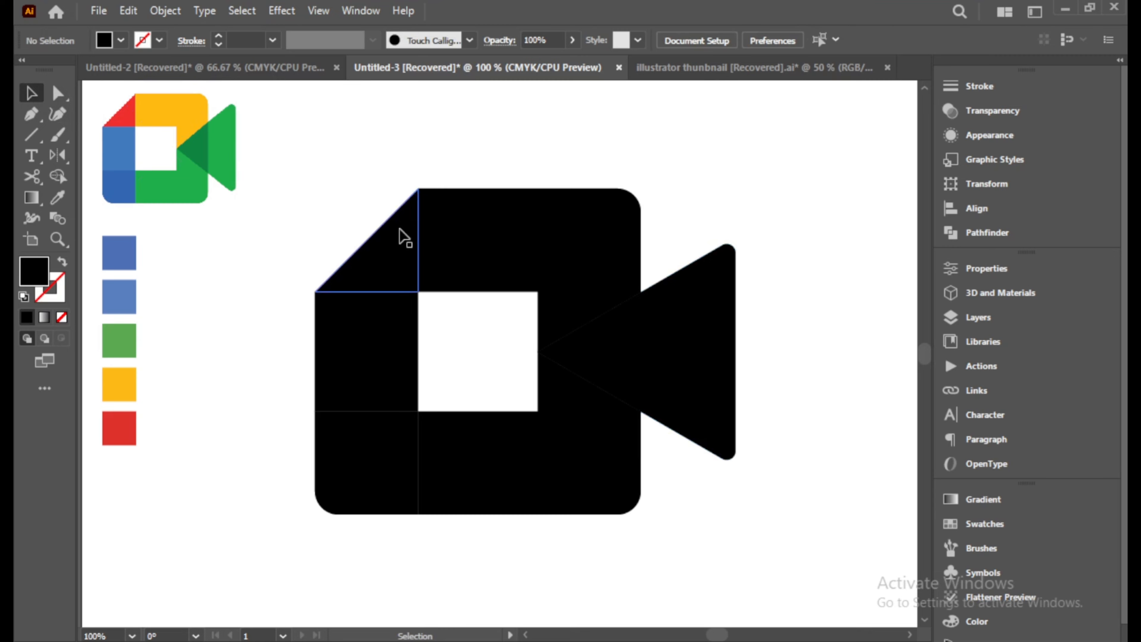
# Fill the upper-left corner triangle with the red swatch and the top section with the yellow swatch, using the Eyedropper
pyautogui.click(389, 255)
pyautogui.click(59, 199)
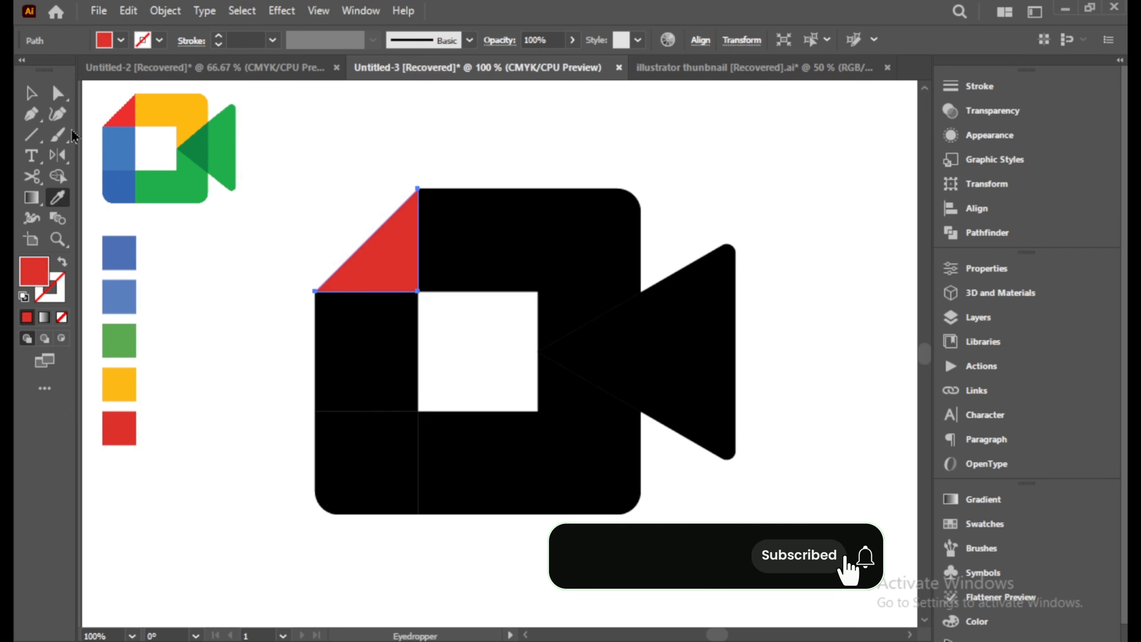
pyautogui.press('v')
pyautogui.click(466, 237)
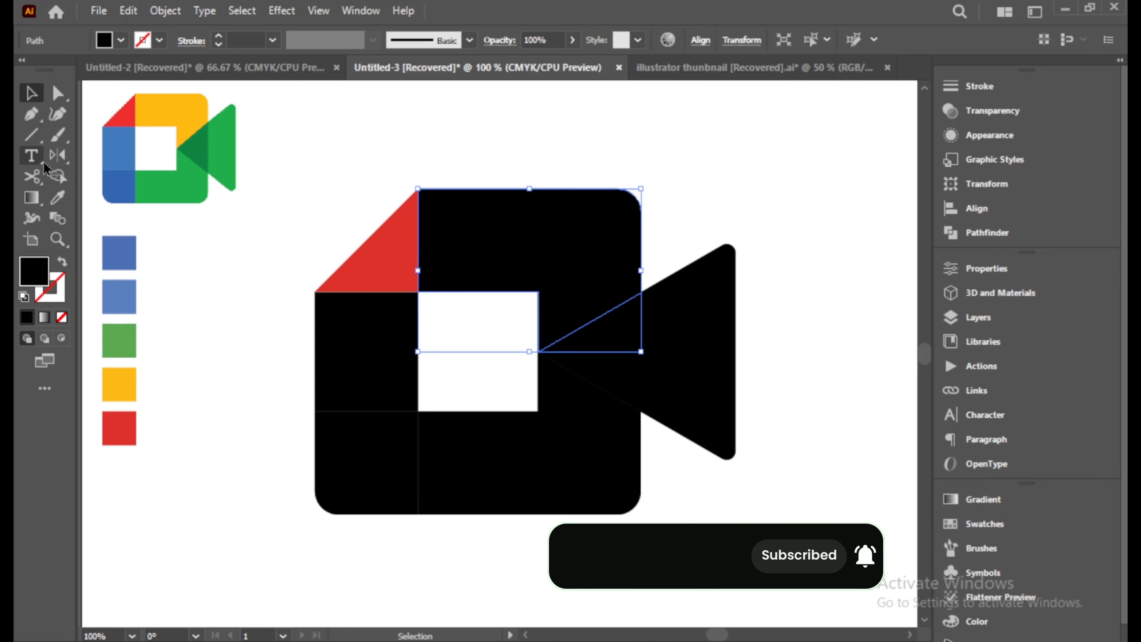
pyautogui.click(58, 198)
pyautogui.click(126, 395)
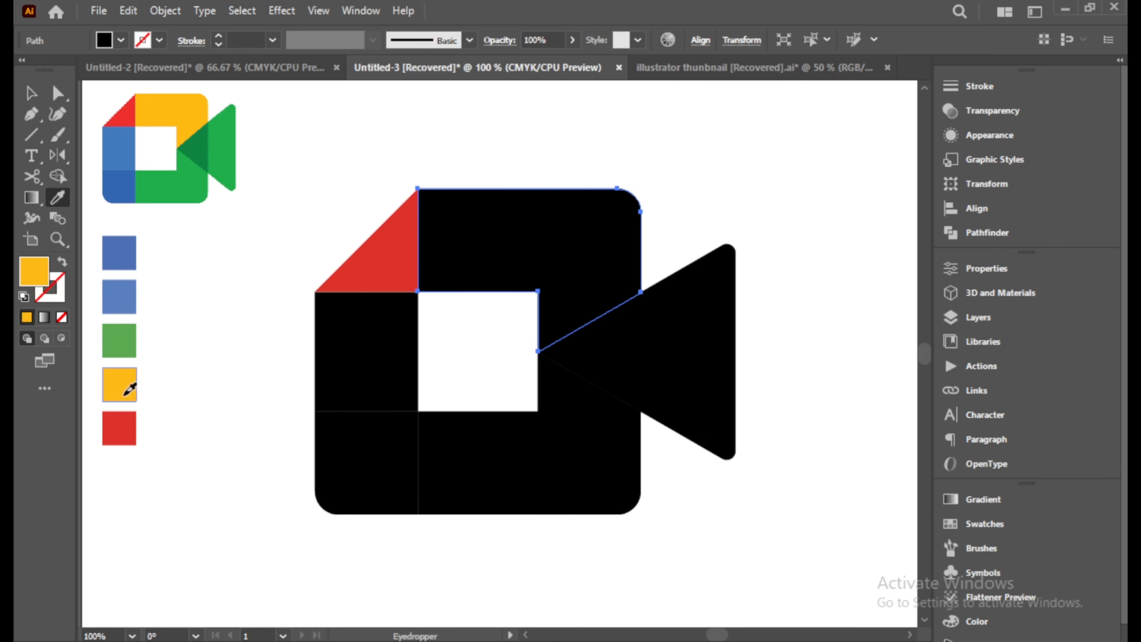
pyautogui.click(33, 94)
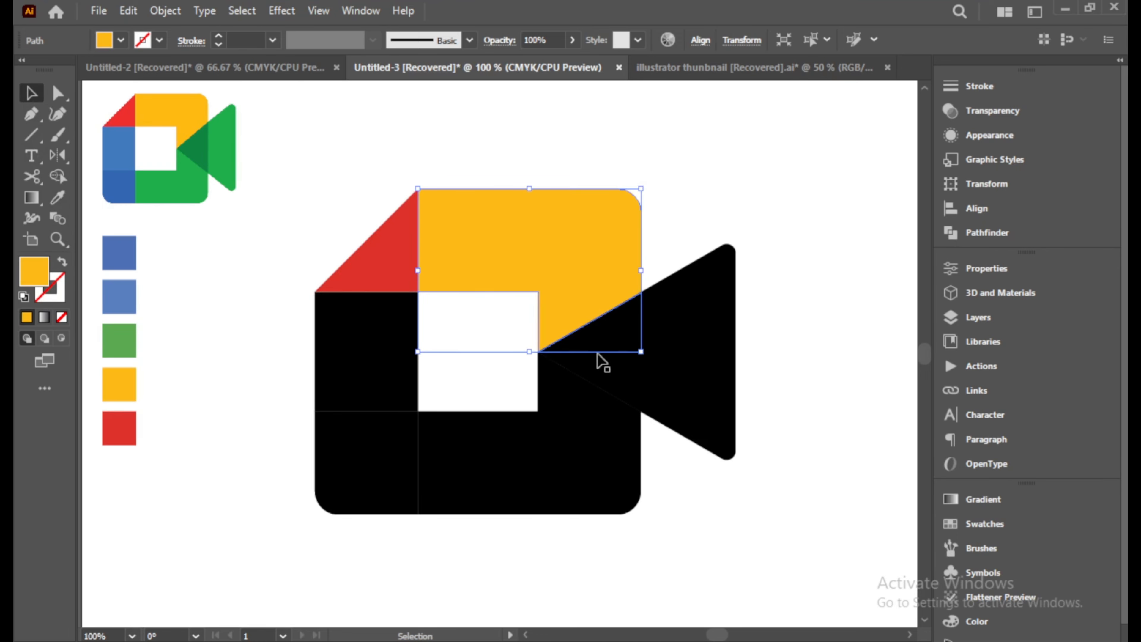
# Fill the protruding lens piece and the bottom section of the body with the green swatch, using the Eyedropper
pyautogui.click(736, 338)
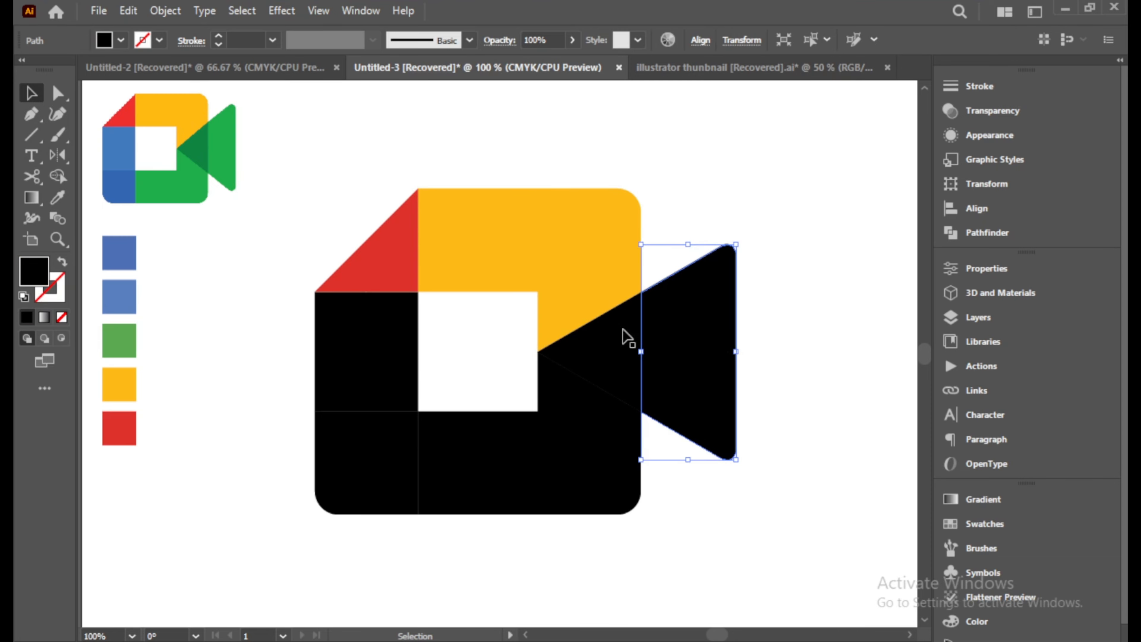
pyautogui.click(57, 197)
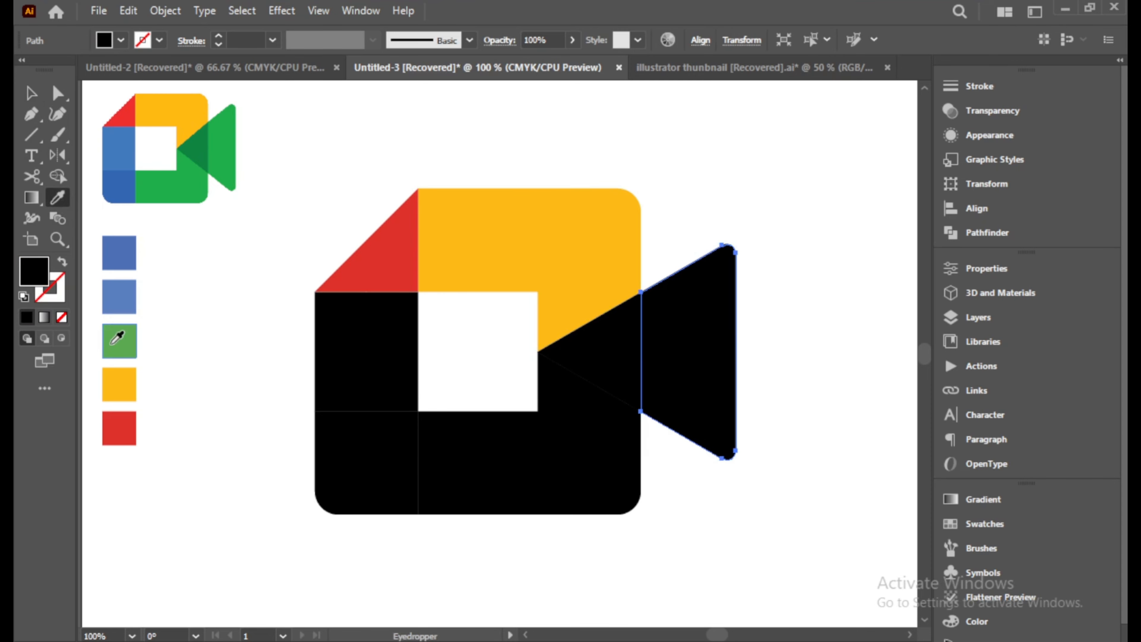
pyautogui.click(119, 340)
pyautogui.click(29, 94)
pyautogui.click(496, 485)
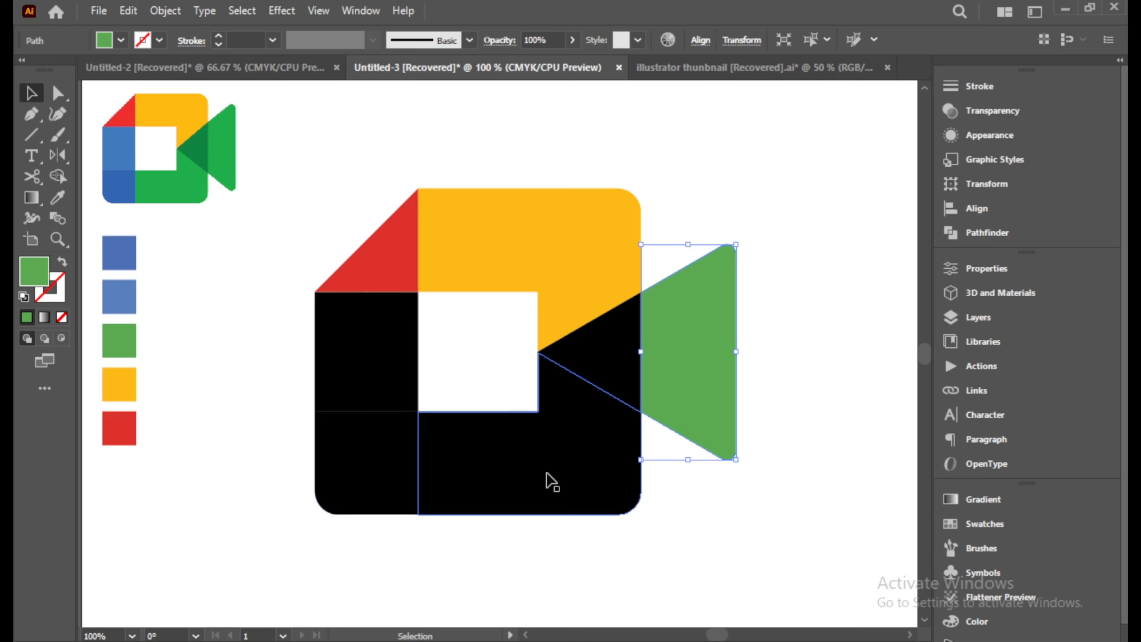
pyautogui.click(58, 199)
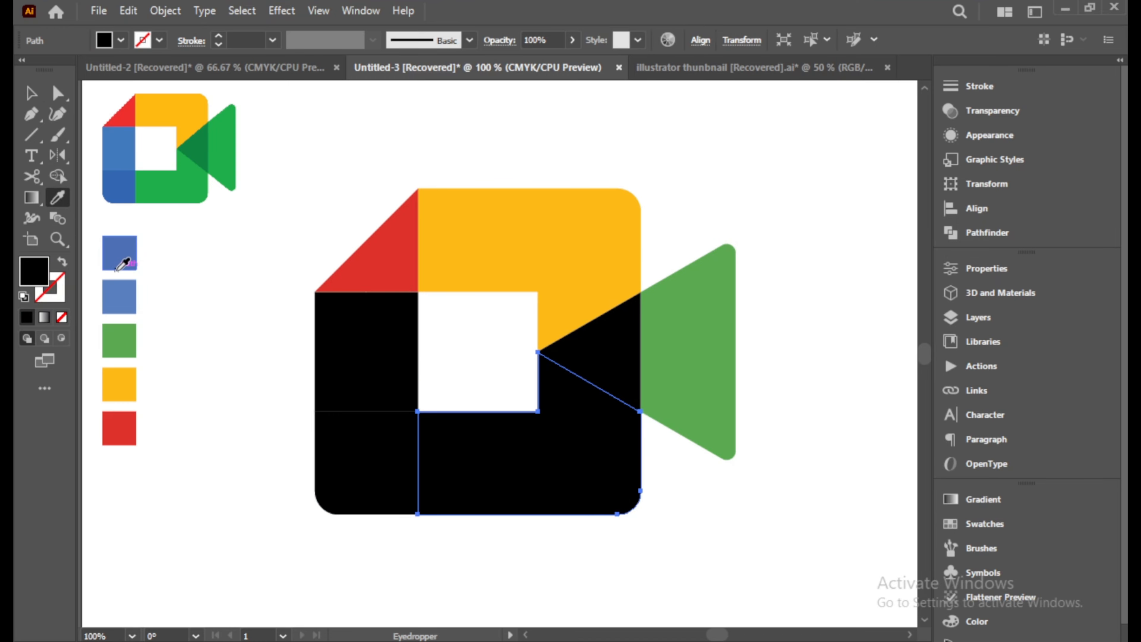
pyautogui.click(119, 340)
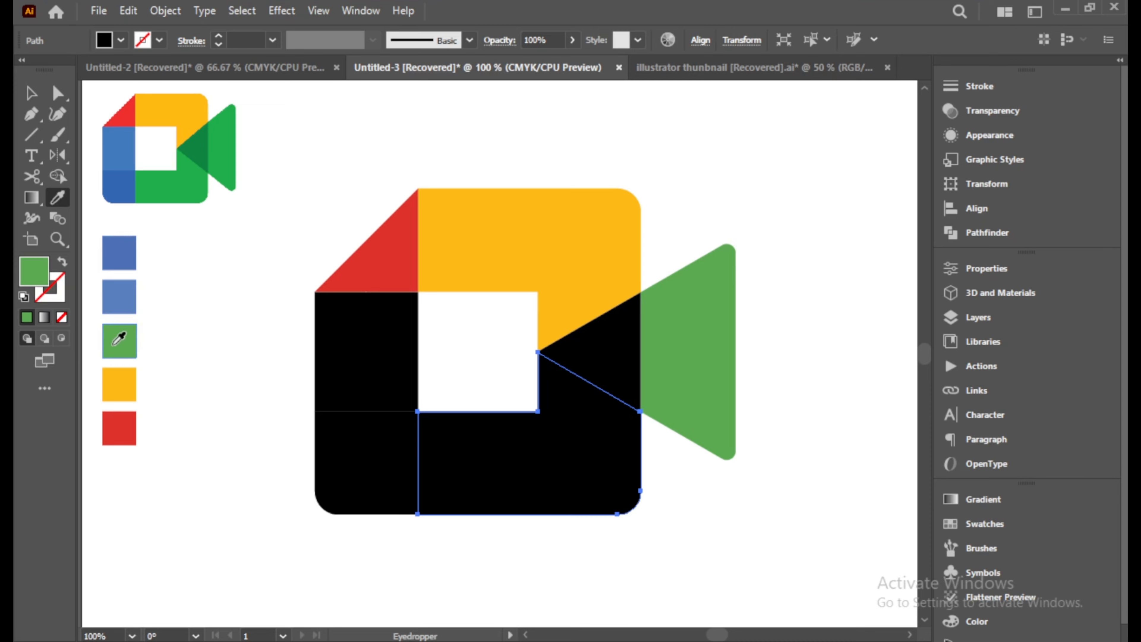
pyautogui.click(30, 93)
# Fill the lower-left square with the uppermost blue swatch and the square above it with the lighter blue sampled from the reference logo
pyautogui.click(389, 432)
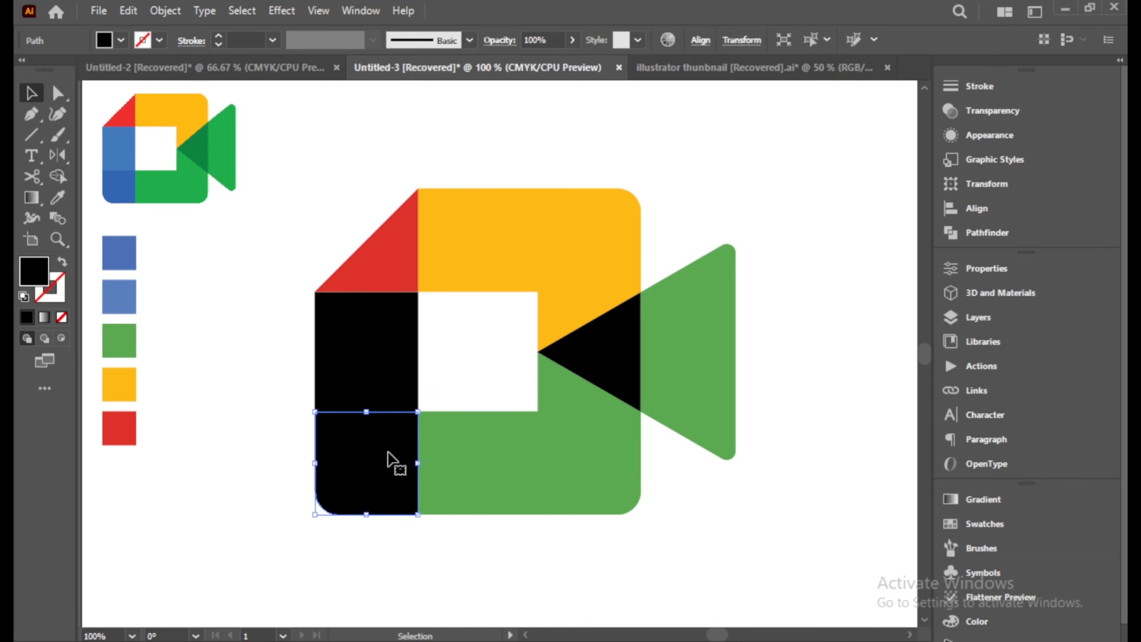
pyautogui.click(59, 199)
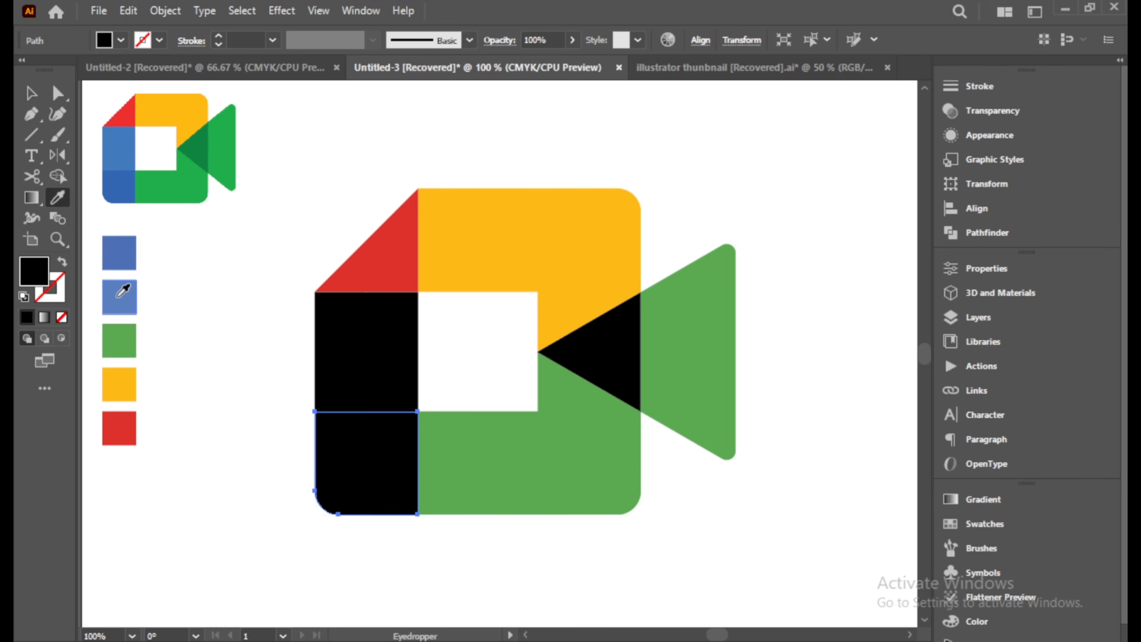
pyautogui.click(118, 251)
pyautogui.click(31, 94)
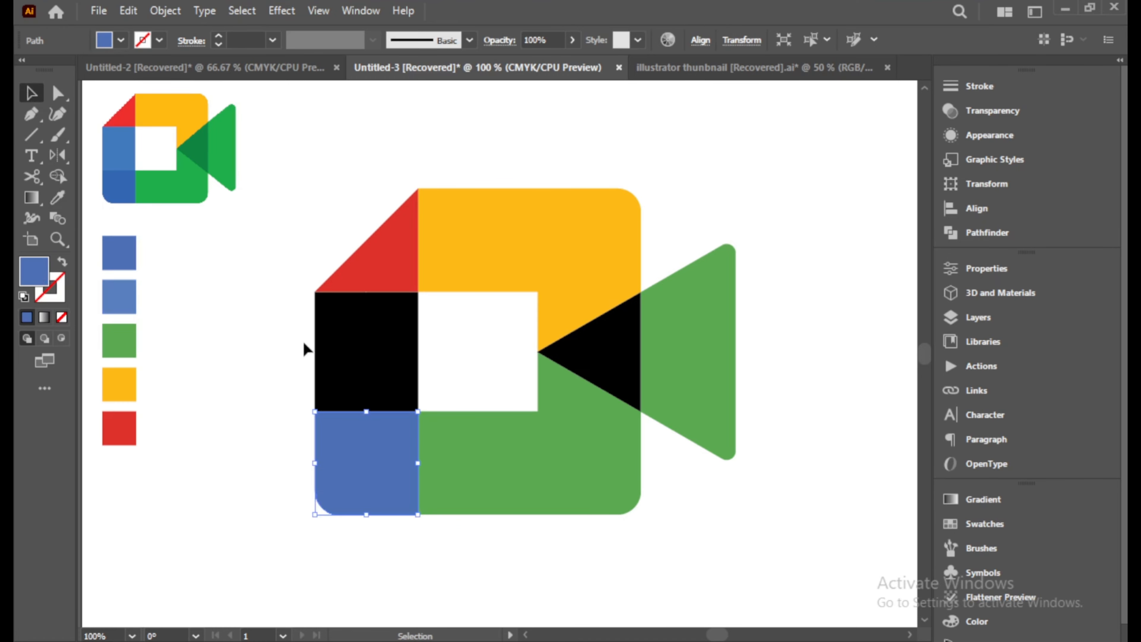
pyautogui.click(389, 350)
pyautogui.click(63, 198)
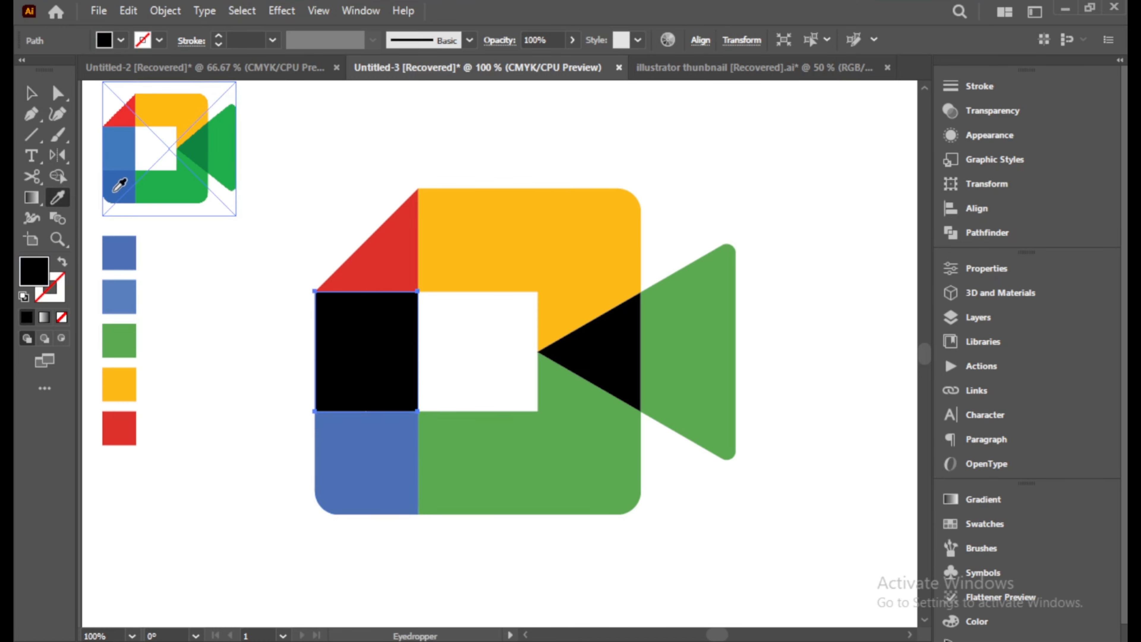
pyautogui.click(119, 155)
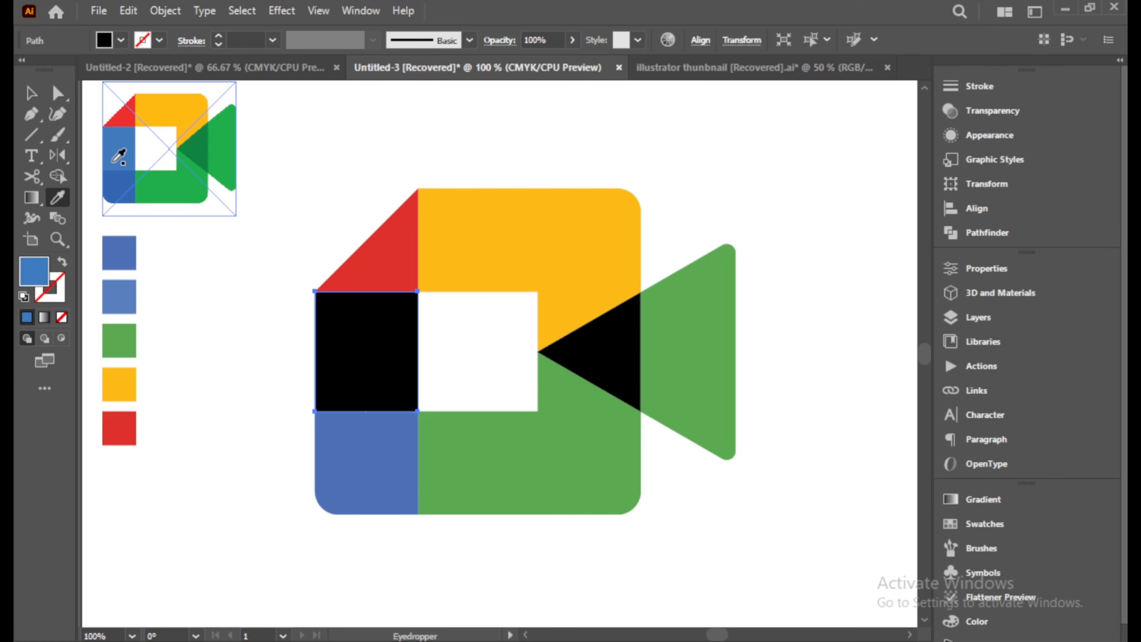
pyautogui.click(31, 94)
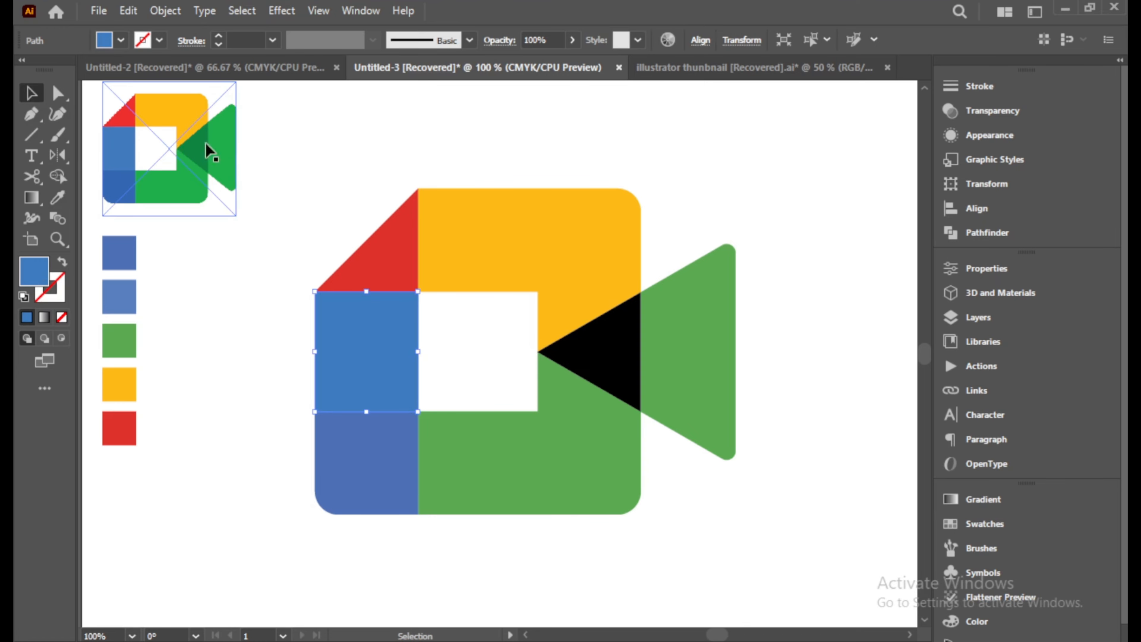
# Fill the inner triangle with dark green and the lower-left square with darker blue, both sampled from the reference logo
pyautogui.click(307, 144)
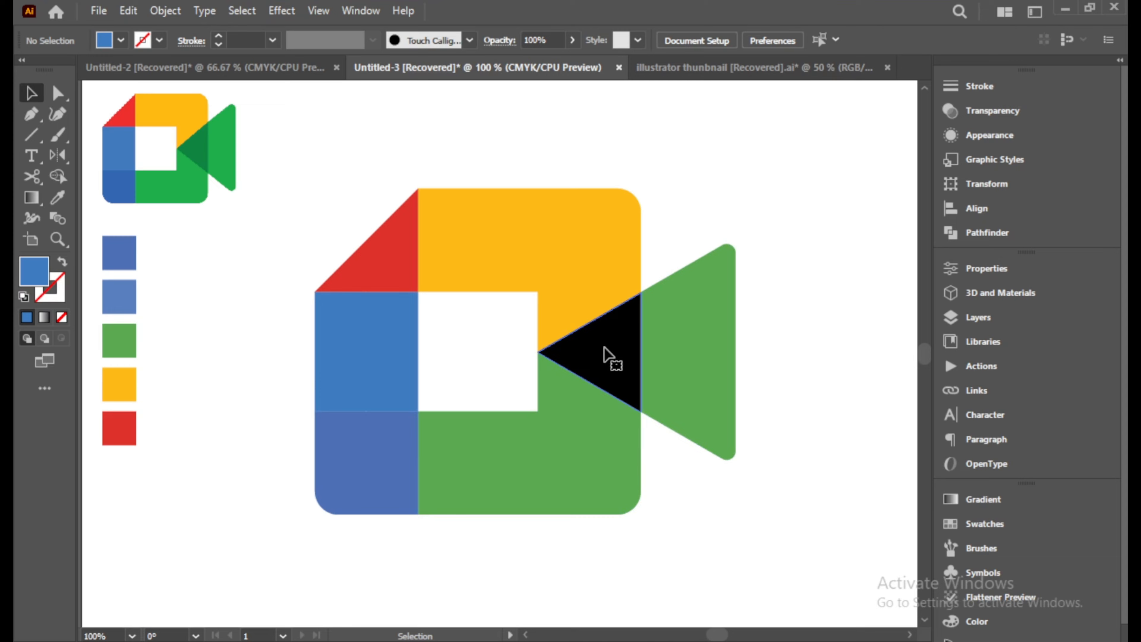
pyautogui.click(612, 358)
pyautogui.press('i')
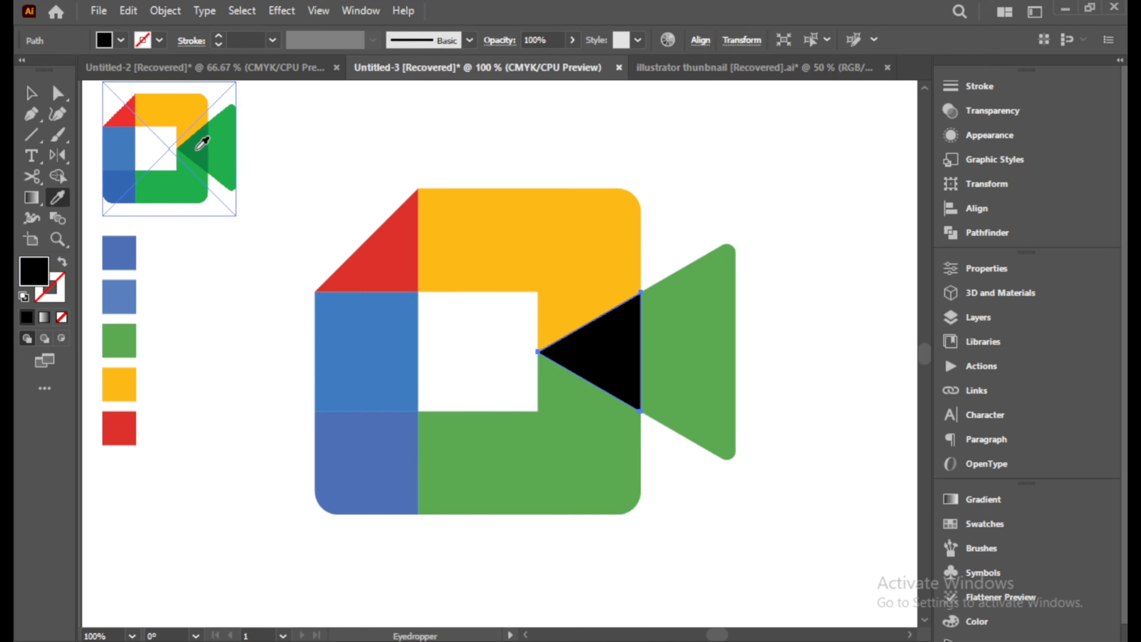
pyautogui.click(198, 149)
pyautogui.click(31, 93)
pyautogui.click(484, 106)
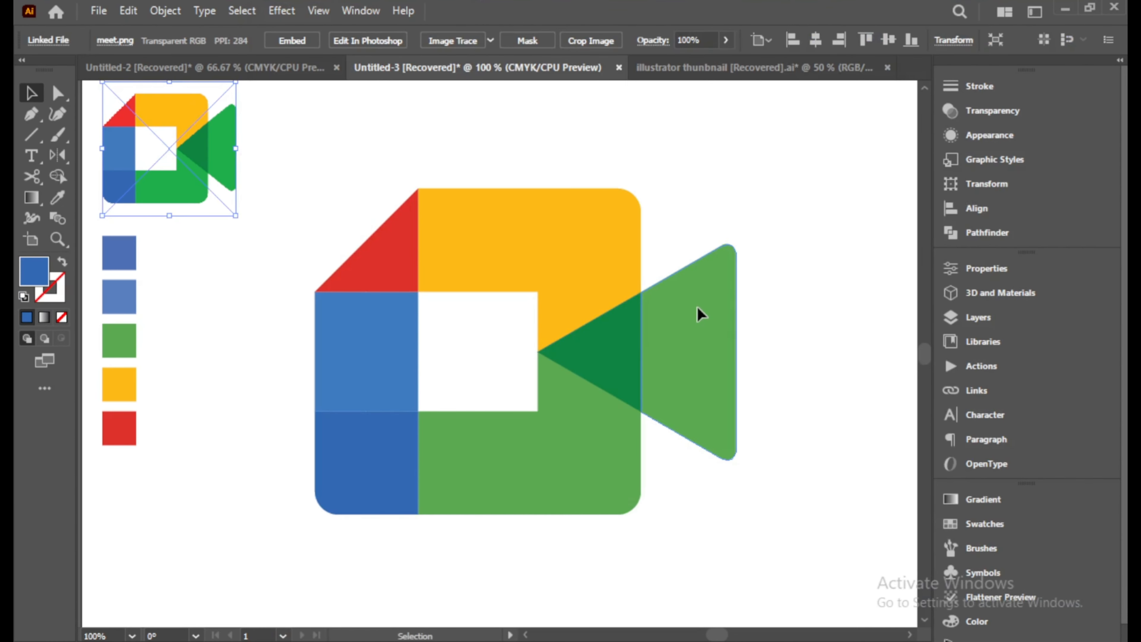
# Narrow the protruding green lens piece slightly by moving its right edge inward, keeping its left edge on the body
pyautogui.click(698, 312)
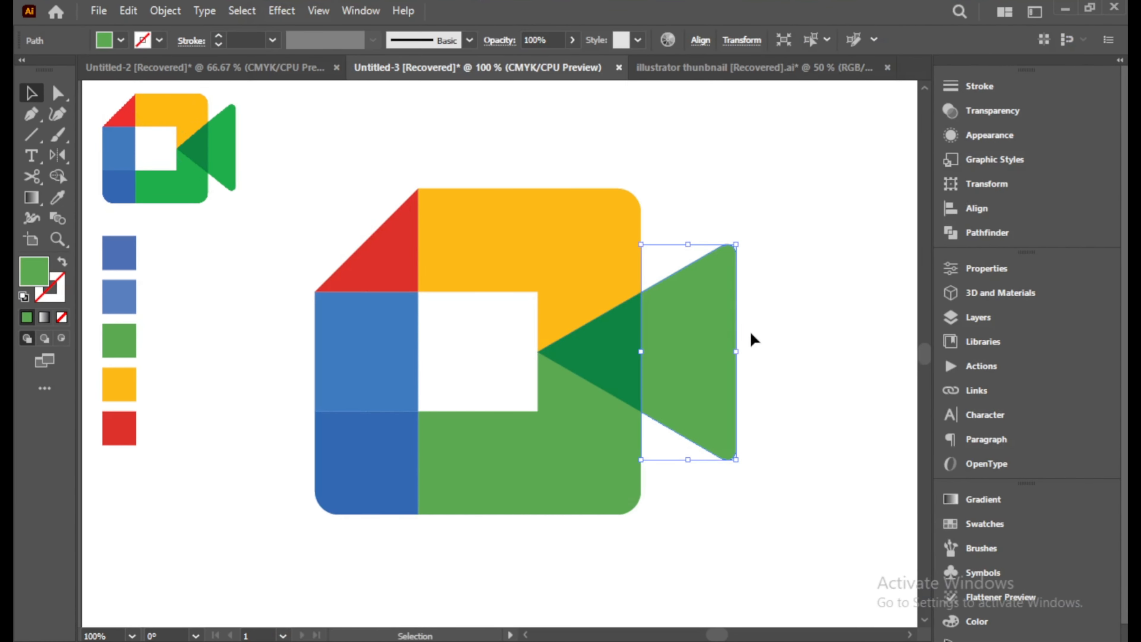
pyautogui.moveTo(736, 352); pyautogui.dragTo(721, 355)
pyautogui.click(770, 358)
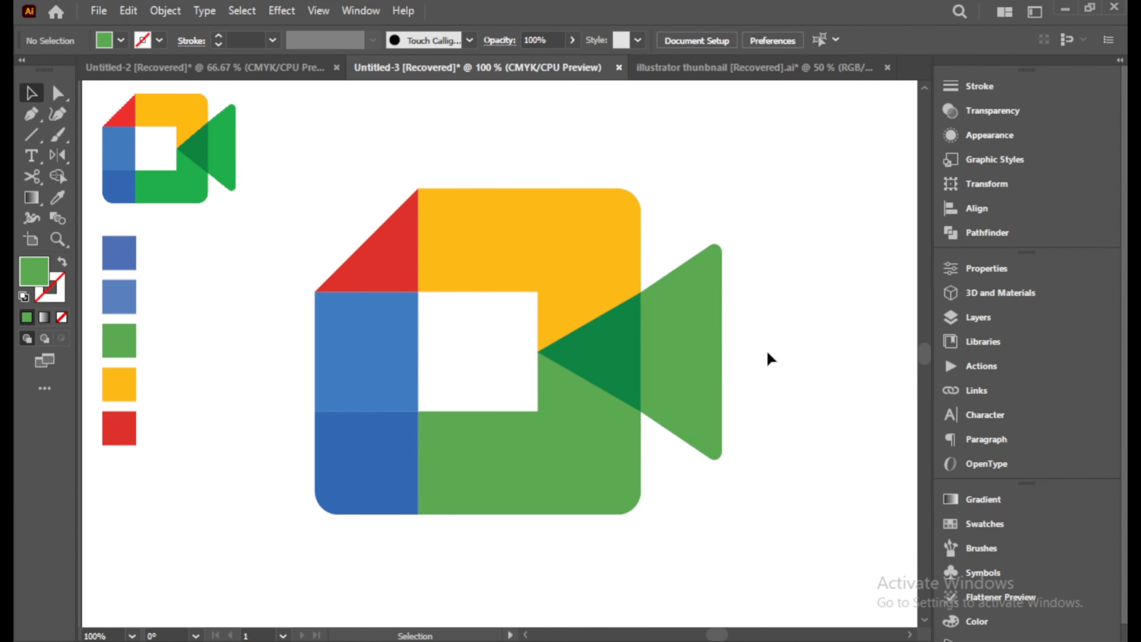